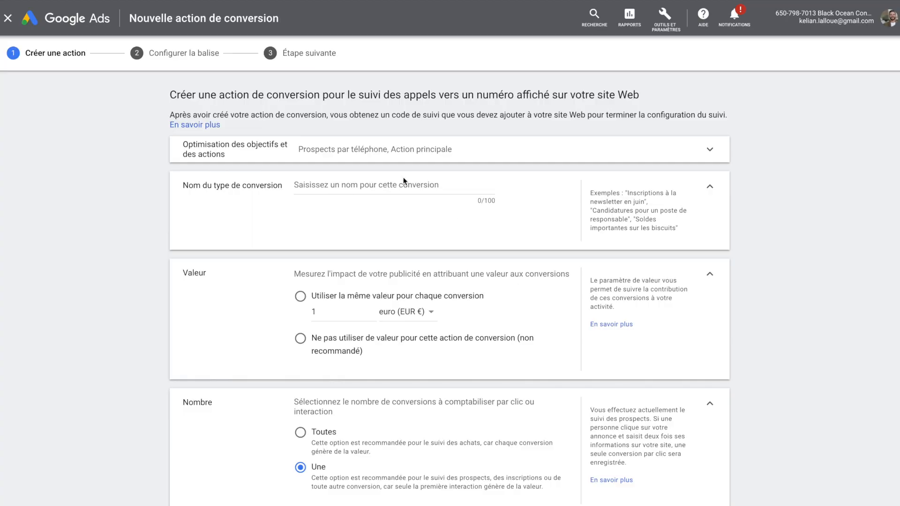
Step: Paste in the name of the website phone-call conversion action
left_click(403, 184)
type("Appels via transformation numéro affiché sur le site web")
left_click_drag(304, 184, 457, 187)
left_click(430, 261)
scroll(506, 289, "down", 5)
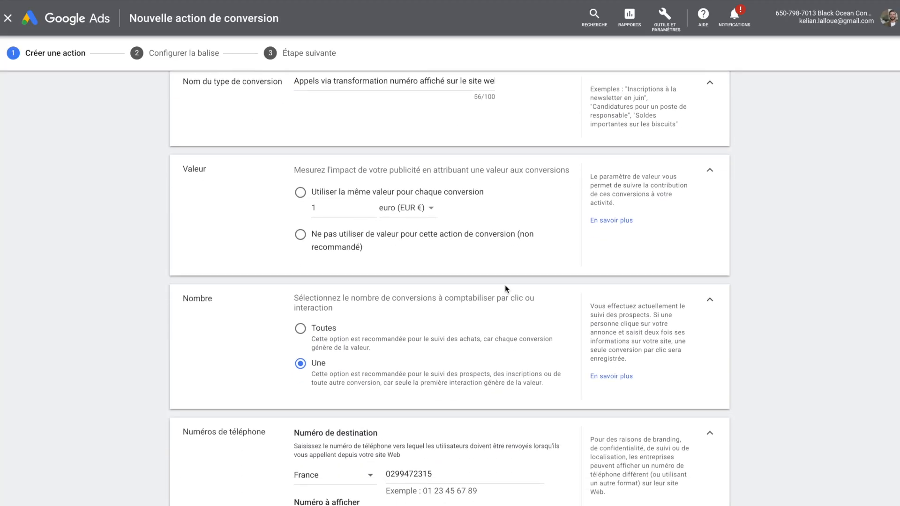
Step: Enter the destination phone number and reuse it as the number displayed on the site
left_click(422, 340)
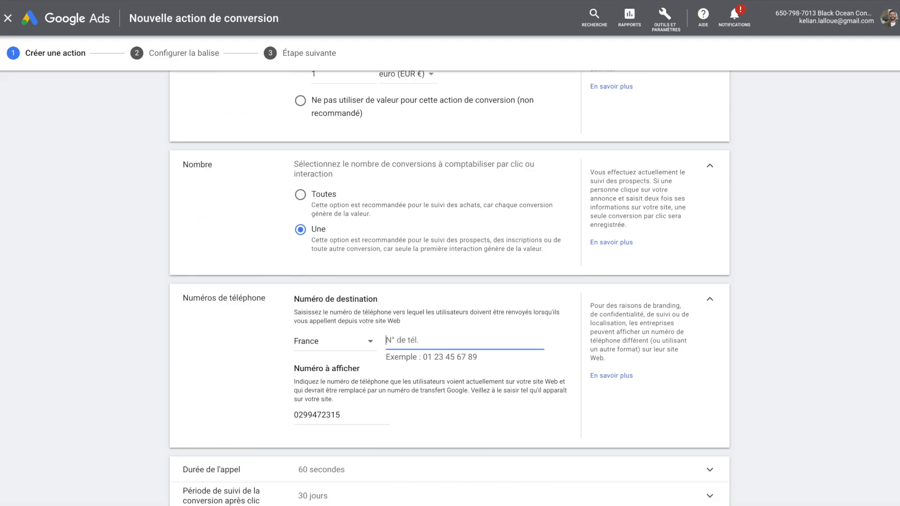
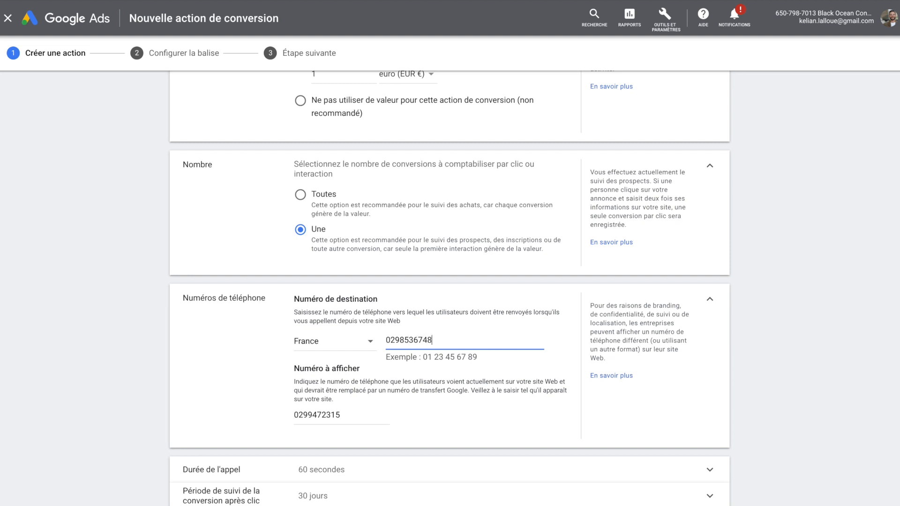
key("super+a")
key("super+c")
left_click(384, 414)
key("super+a")
key("super+v")
left_click(471, 419)
Step: Keep Linéaire attribution, create the conversion, and choose installation via Google Tag Manager
scroll(443, 449, "down", 1)
scroll(443, 448, "down", 3)
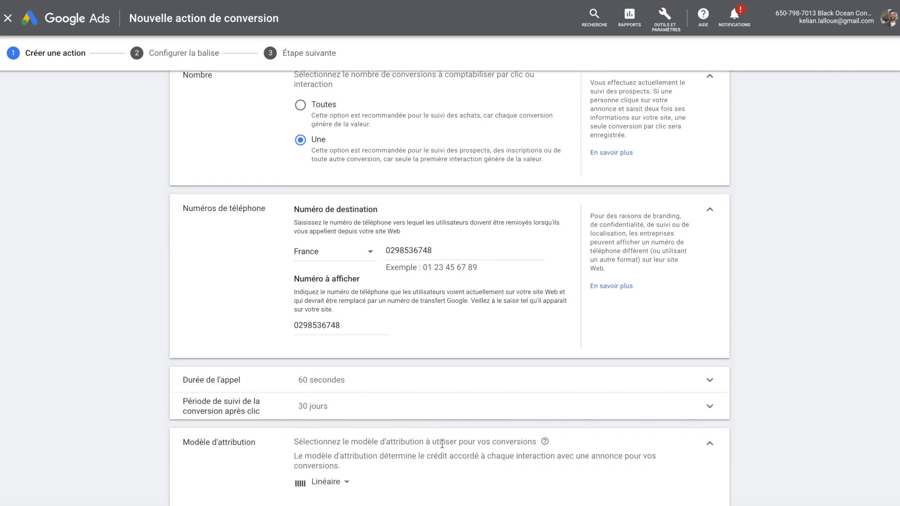
left_click(341, 458)
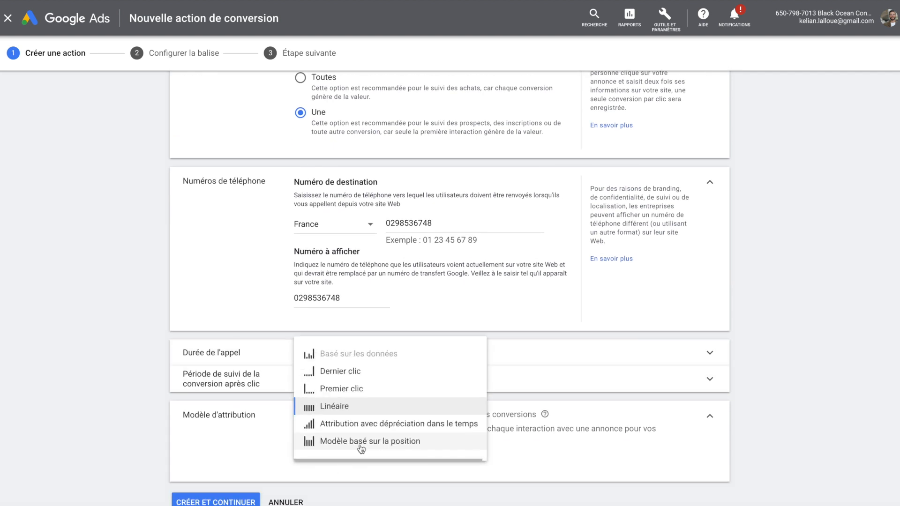
left_click(355, 412)
scroll(557, 441, "down", 1)
left_click(229, 501)
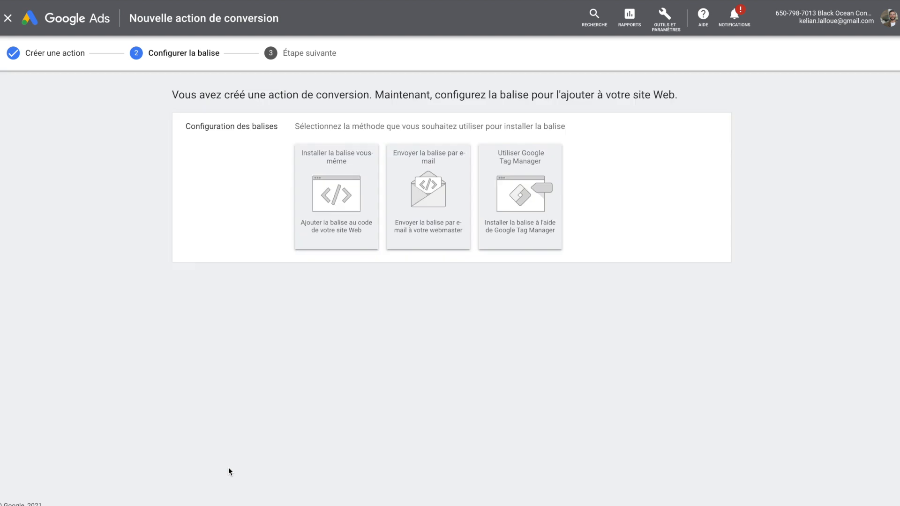
left_click(540, 200)
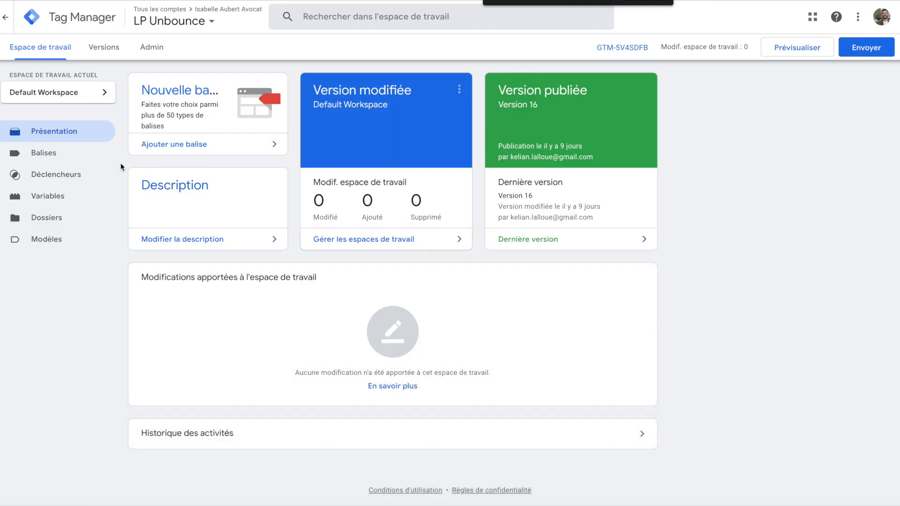
Step: Start a new tag under Balises and paste in its name
left_click(68, 159)
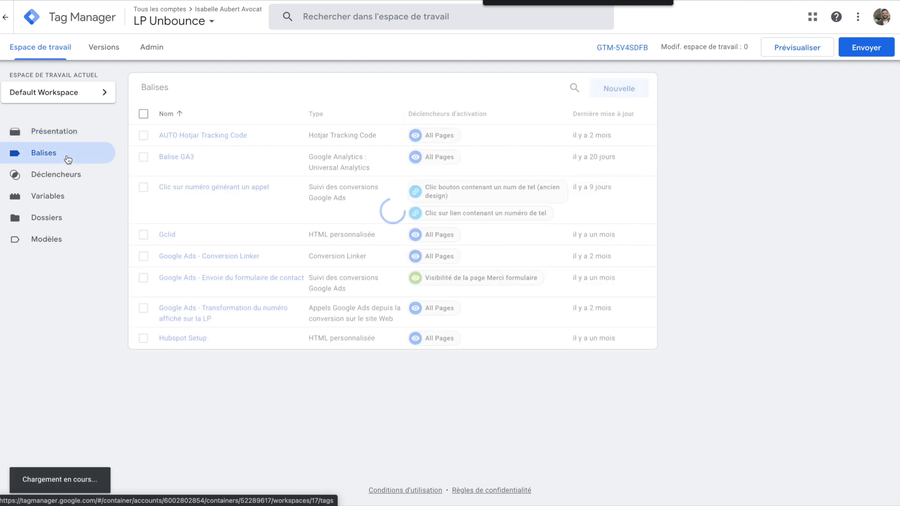
left_click(611, 94)
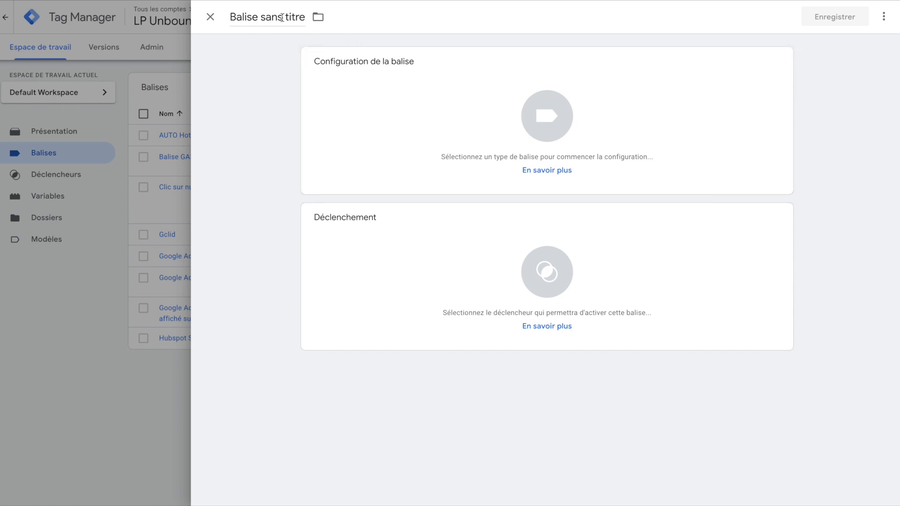
left_click(265, 18)
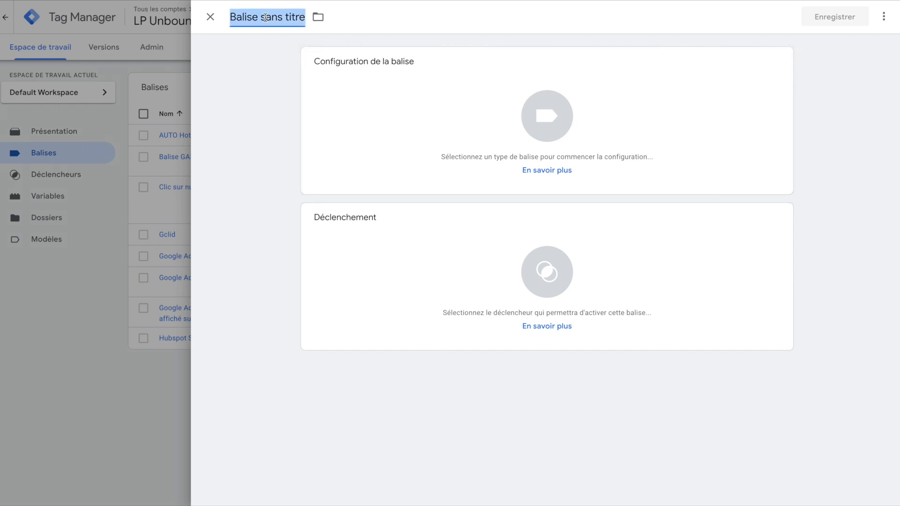
type("Appels vers un numéro de téléphone indiqué sur votre site Web")
left_click_drag(233, 16, 549, 24)
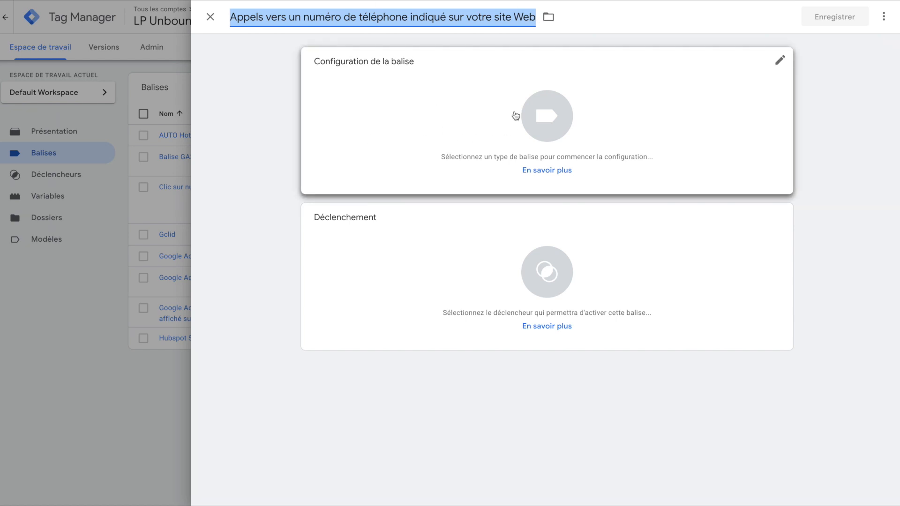
Step: Set the tag type to Appels Google Ads depuis la conversion sur le site Web
left_click(544, 118)
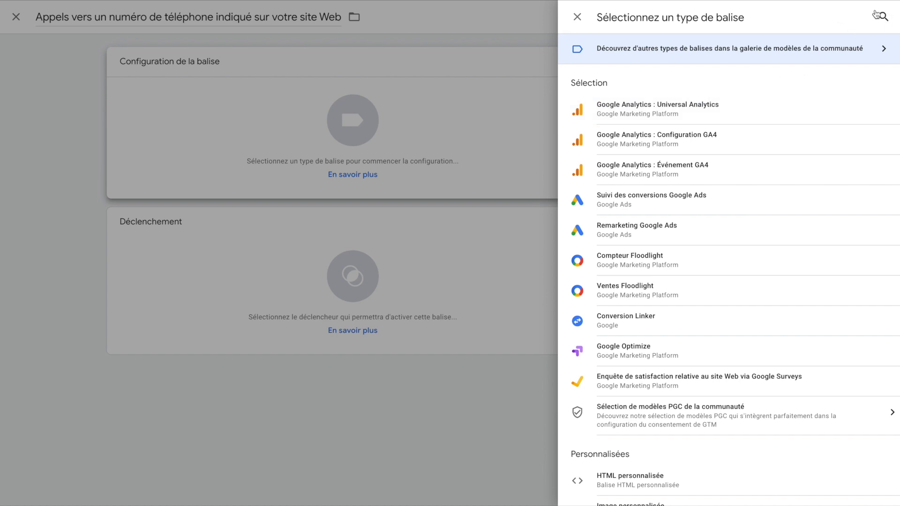
left_click(893, 15)
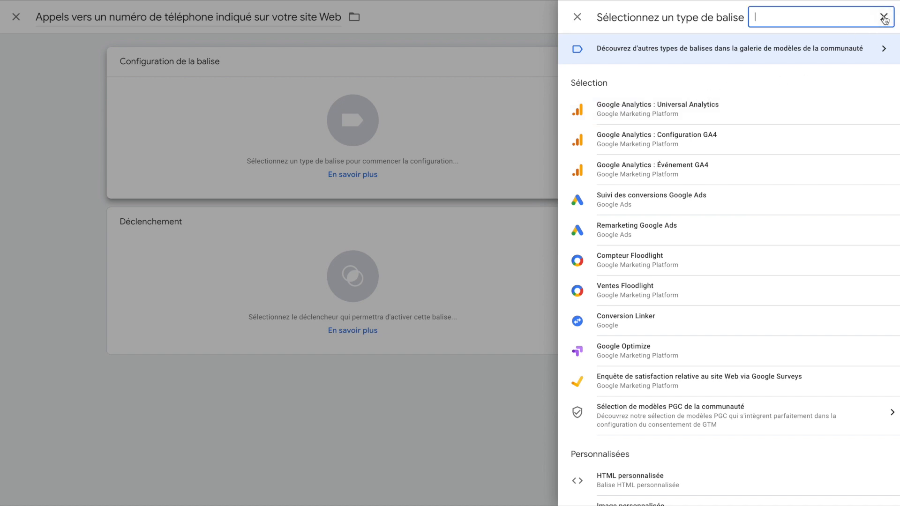
type("Appels")
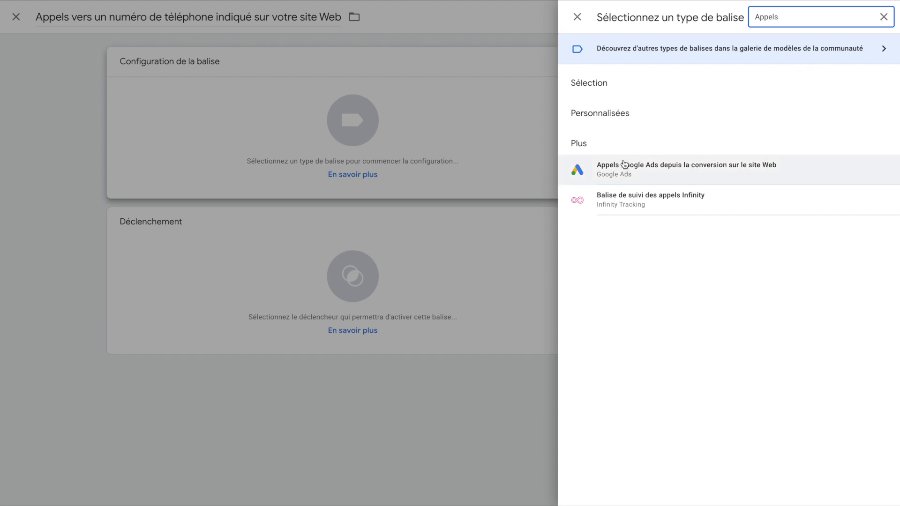
left_click(601, 170)
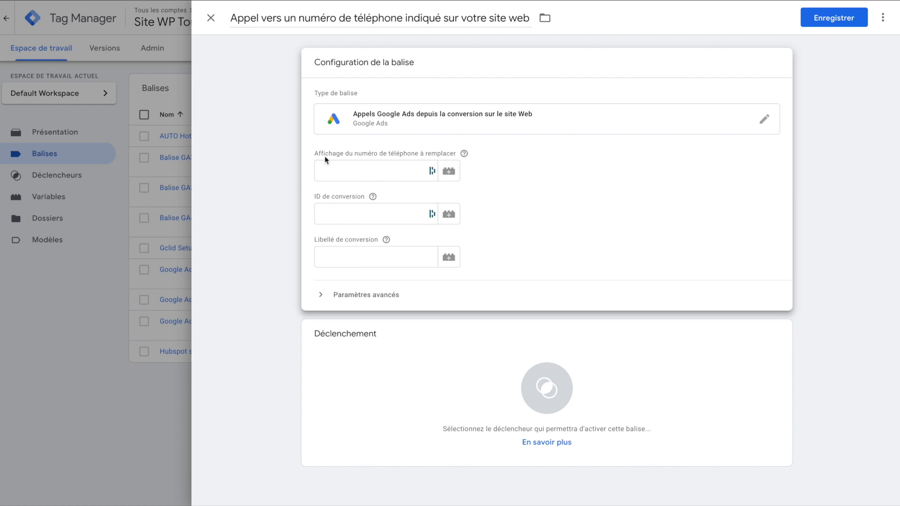
Step: Copy the conversion ID from Google Ads into the tag's conversion ID field
left_click_drag(337, 155, 456, 155)
left_click_drag(313, 196, 364, 196)
left_click_drag(319, 241, 381, 241)
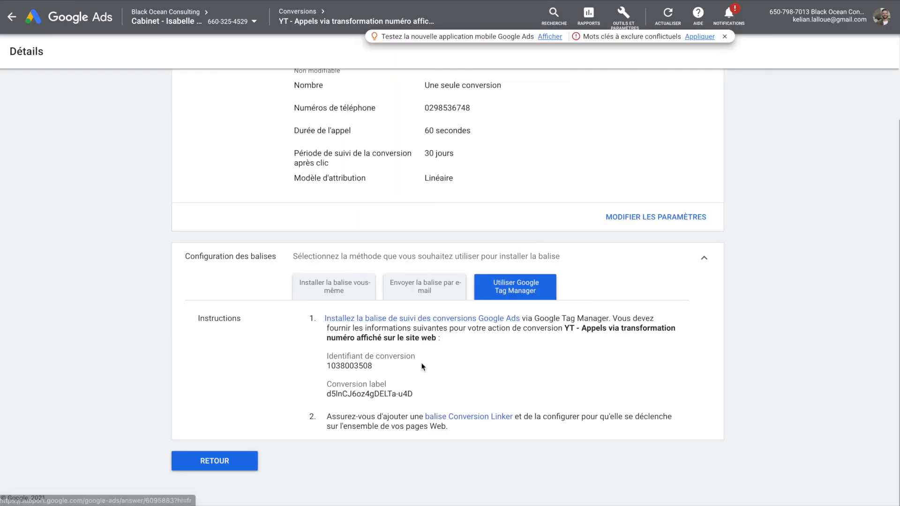
left_click_drag(373, 366, 328, 367)
right_click(328, 367)
left_click(347, 391)
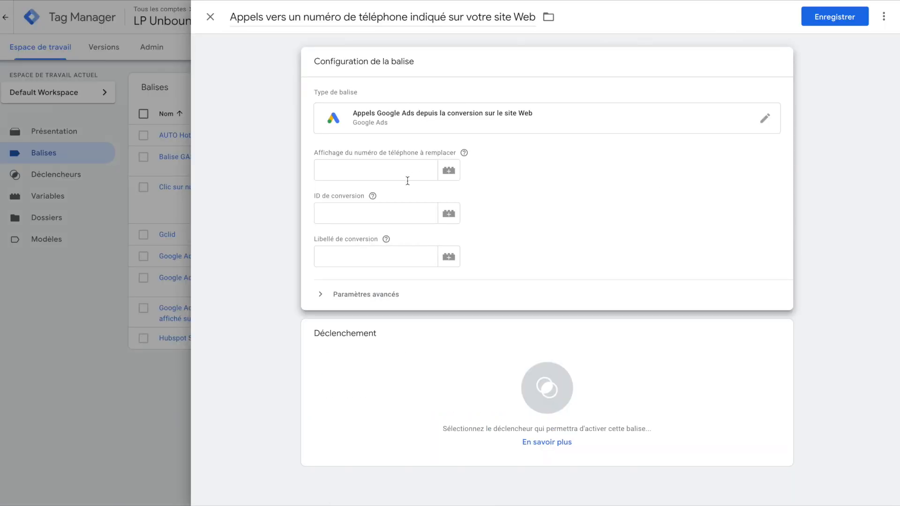
right_click(384, 214)
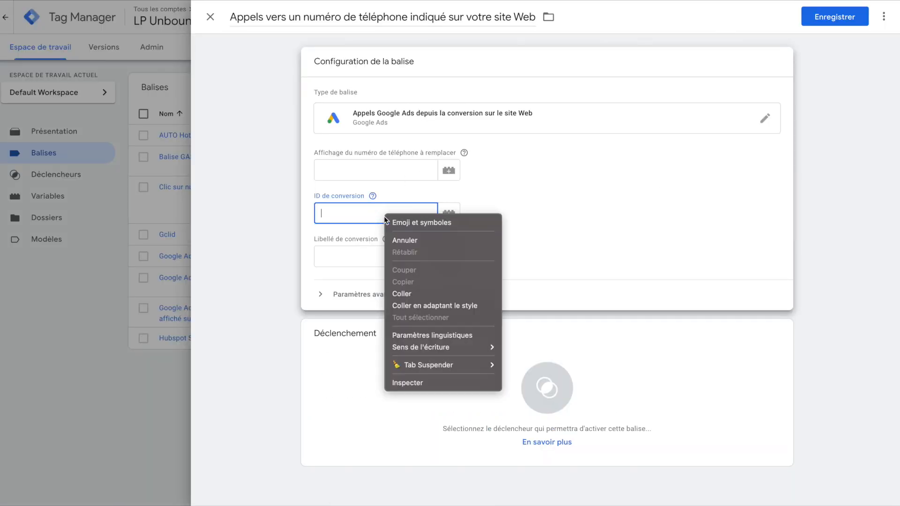
left_click(415, 292)
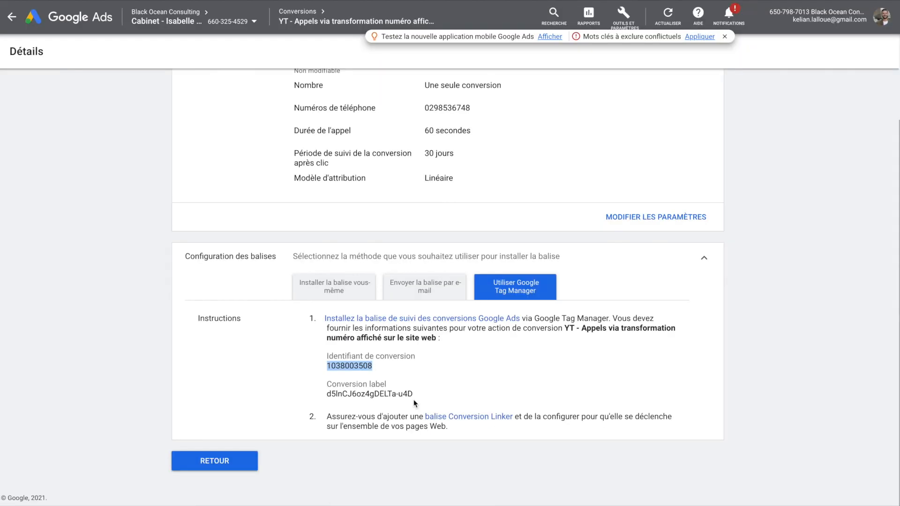
Step: Paste the conversion label into the tag and copy the conversion's phone number
left_click_drag(413, 395, 328, 395)
right_click(341, 395)
left_click(360, 395)
left_click(375, 257)
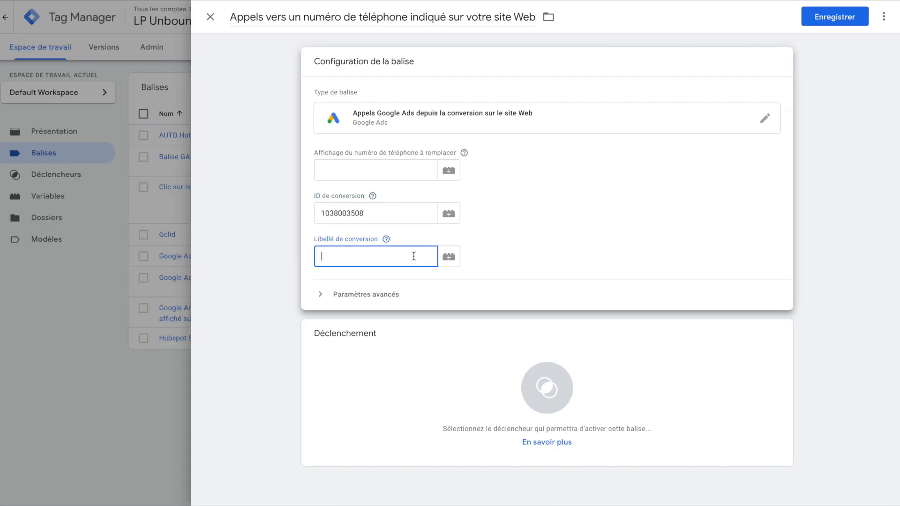
right_click(412, 256)
left_click(469, 334)
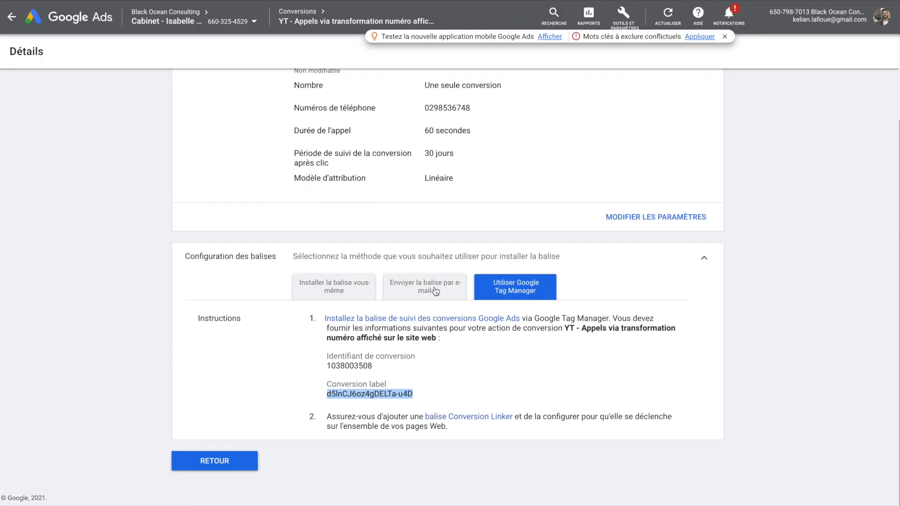
left_click_drag(425, 109, 468, 109)
right_click(462, 110)
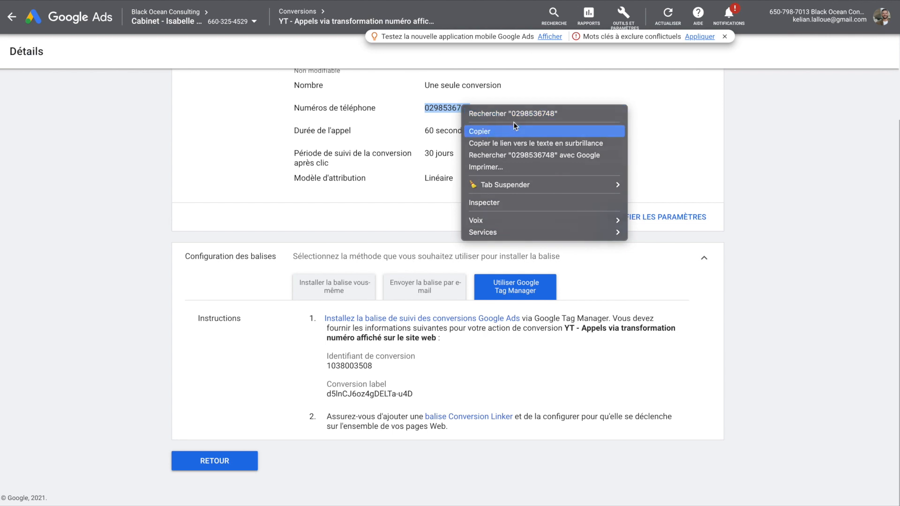
left_click(479, 131)
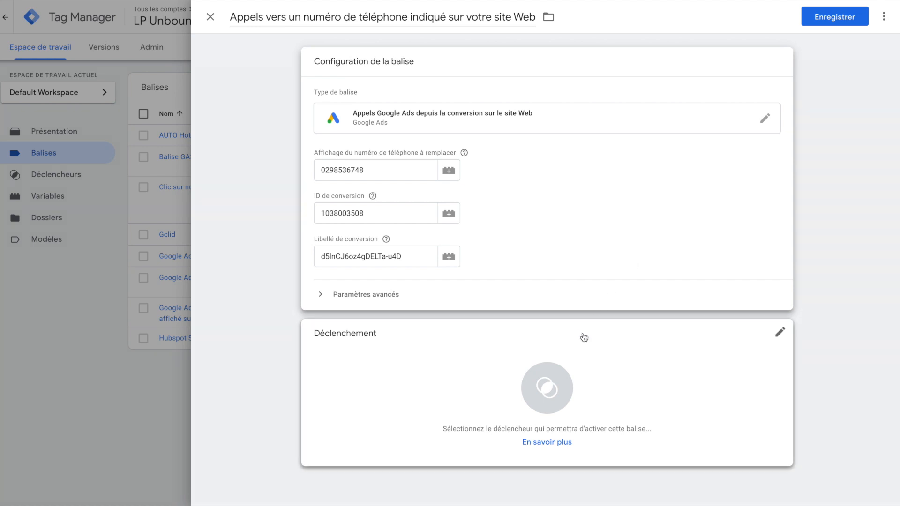
Step: Create a new Page vue trigger for the call-conversion tag
left_click(547, 389)
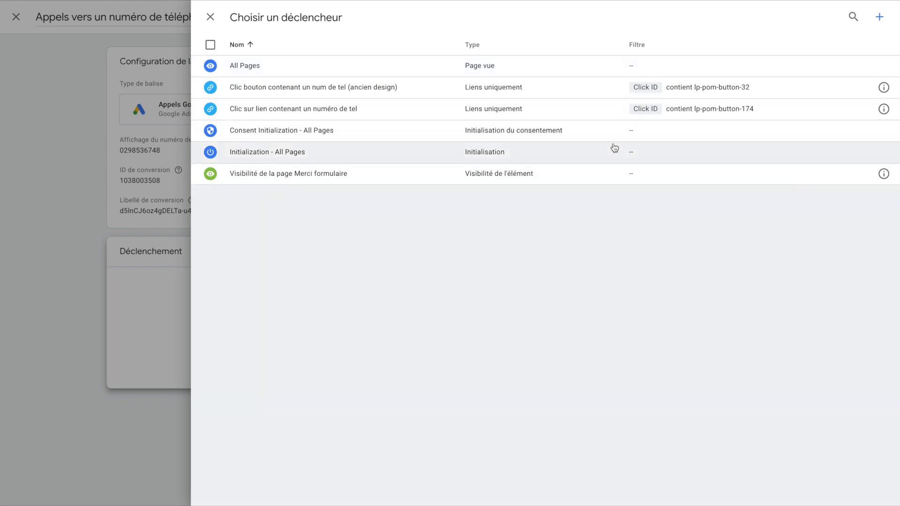
left_click(879, 19)
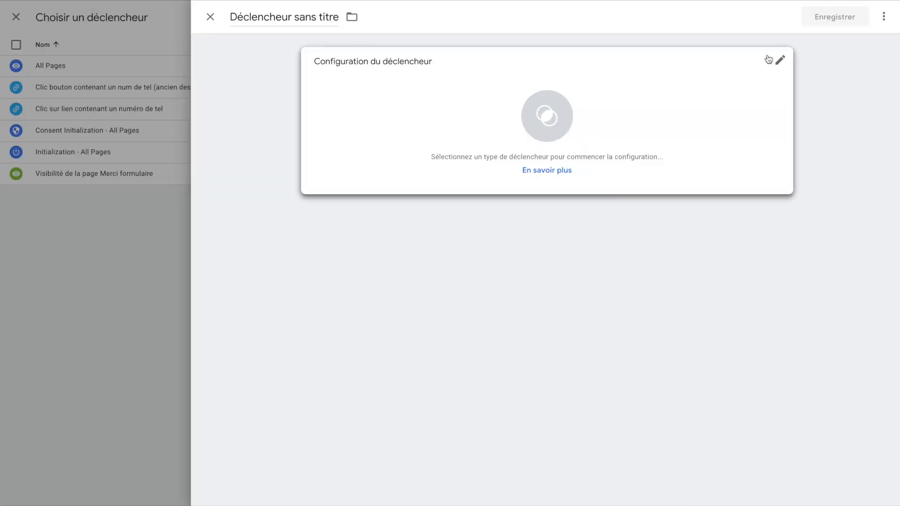
left_click(548, 119)
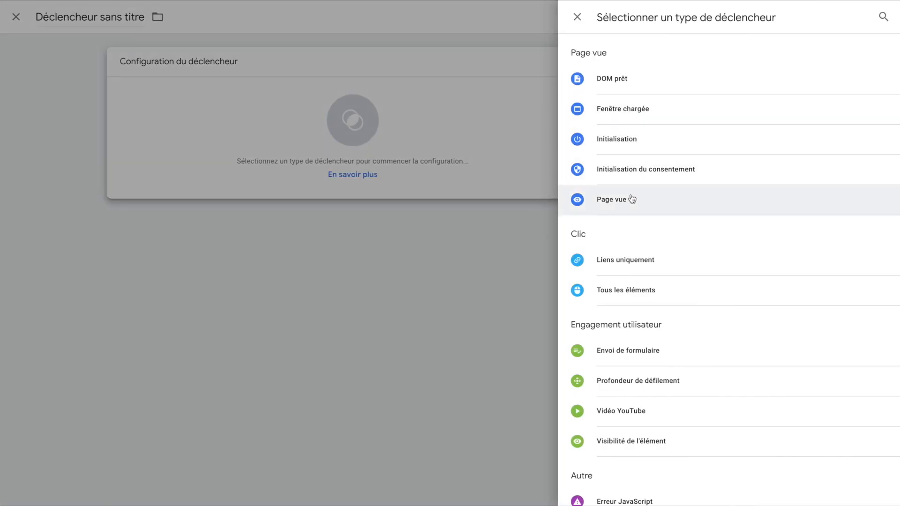
left_click(610, 209)
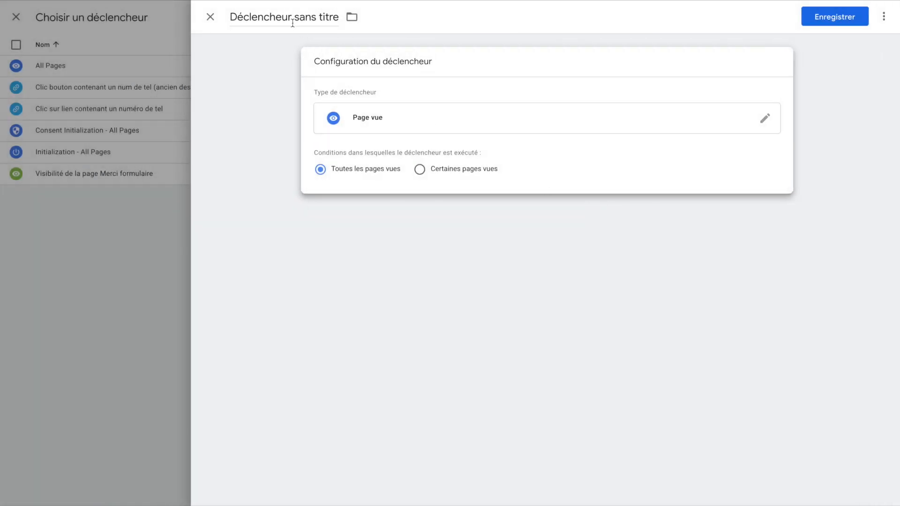
Step: Name the trigger 'Toutes les pages', then save both the trigger and the tag
left_click(295, 19)
key("ctrl+a")
type("Toutes les pag")
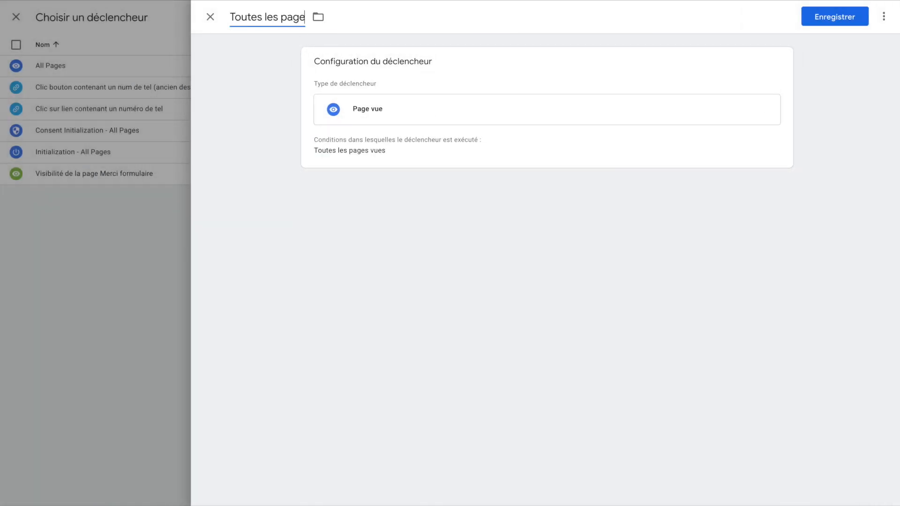
type("es")
left_click(819, 19)
left_click(826, 22)
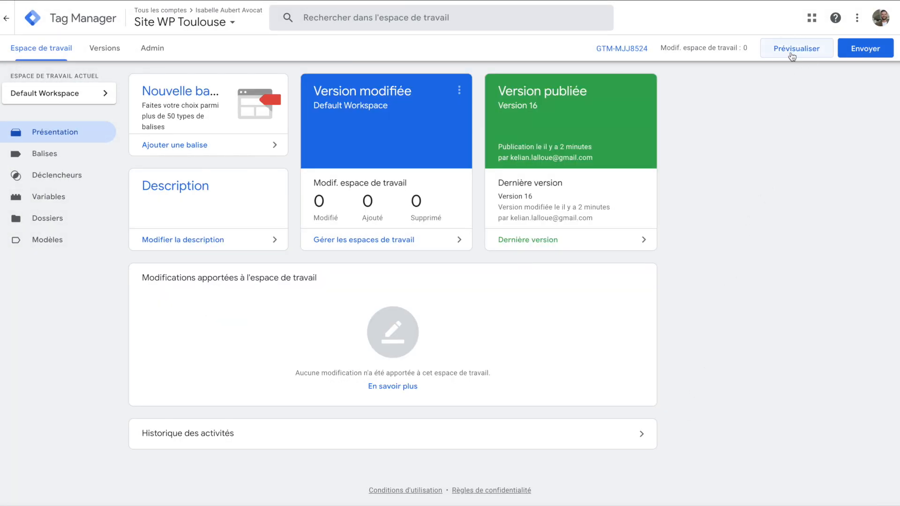
Step: Publish the container version live, then advance the Google Ads conversion setup to its final step
left_click(864, 54)
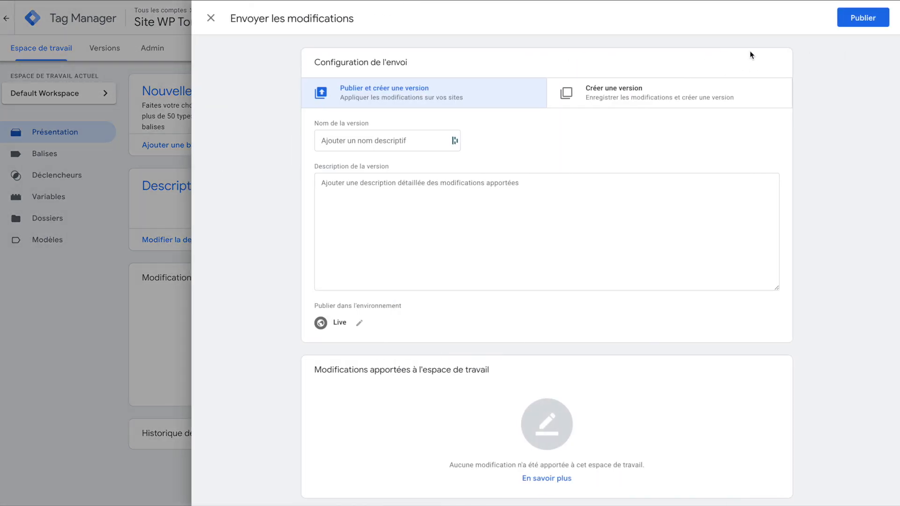
left_click(858, 21)
left_click(600, 329)
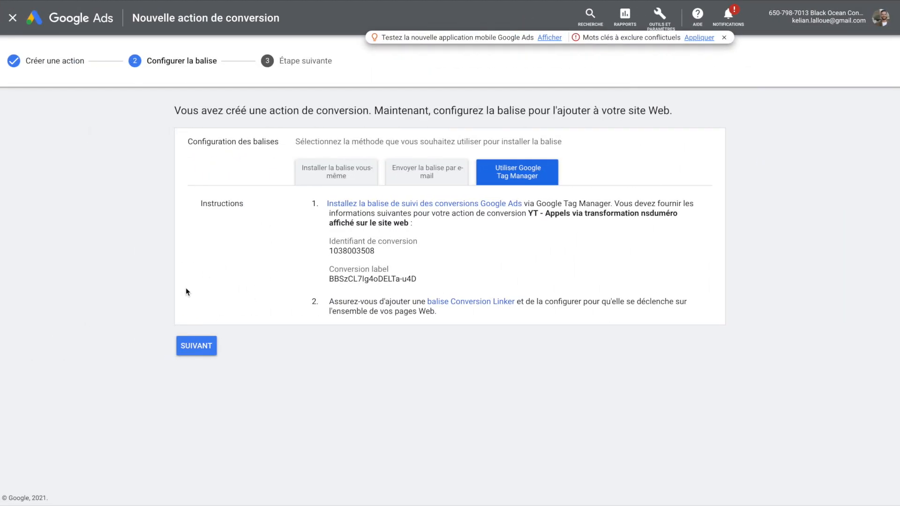
left_click(206, 344)
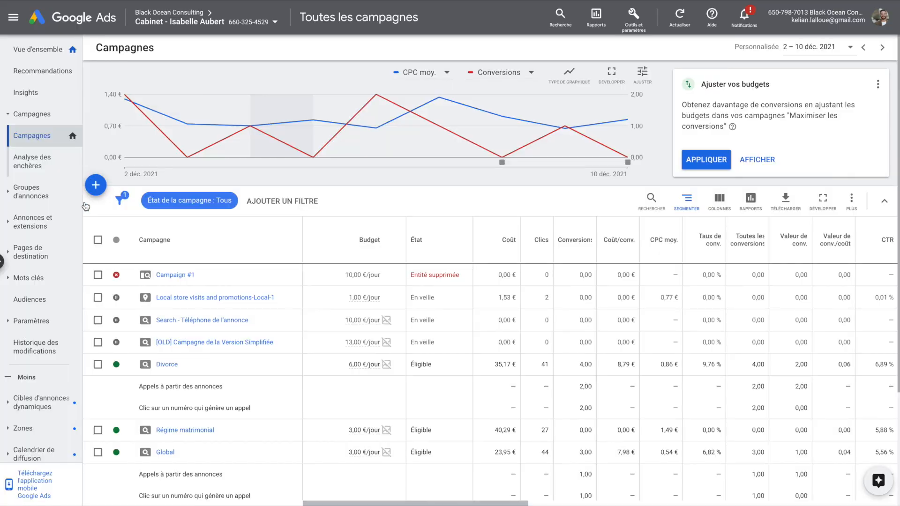
Step: Start a new Ventes Search campaign aimed at phone calls
left_click(94, 189)
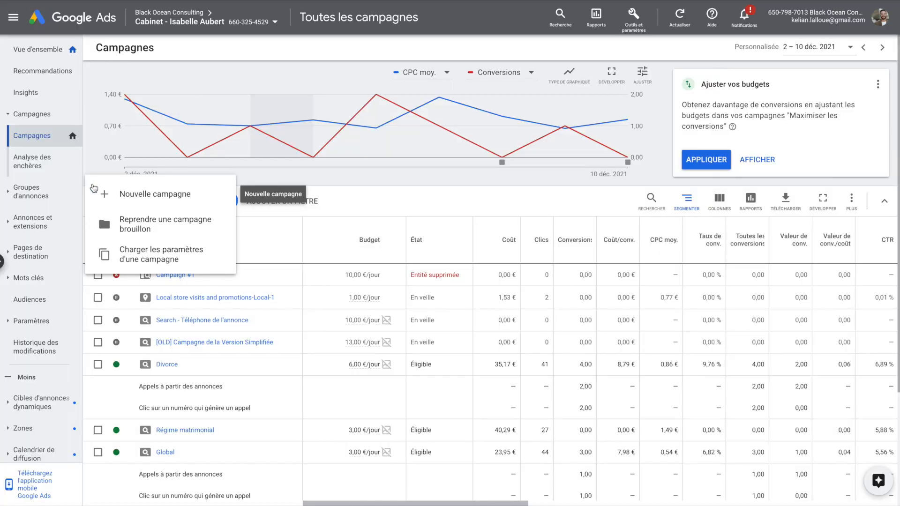
left_click(151, 193)
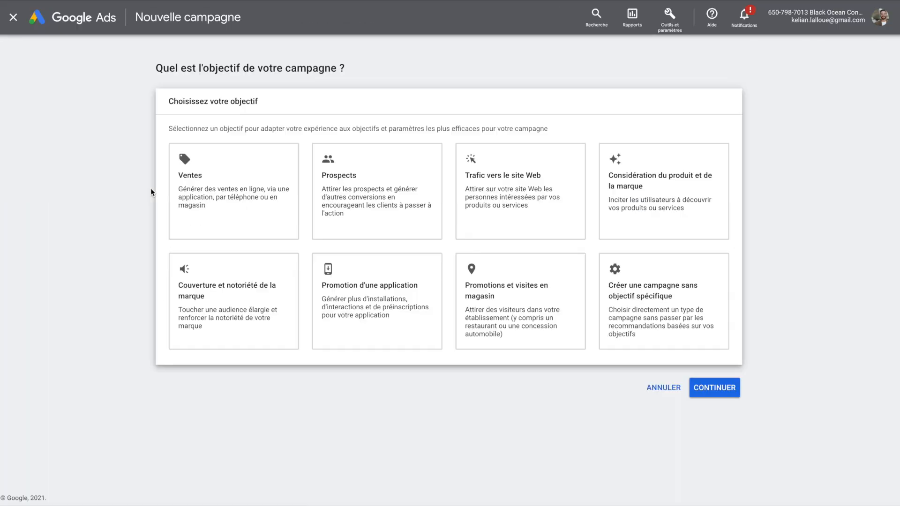
left_click(234, 207)
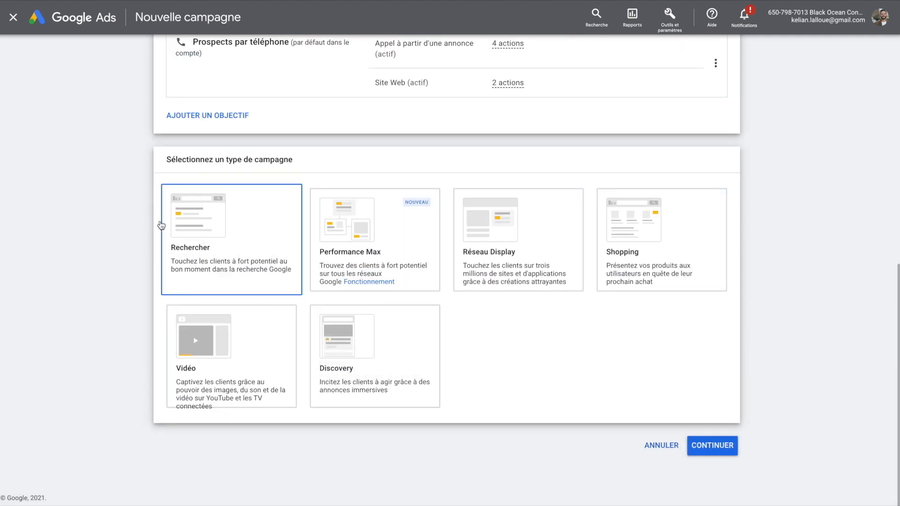
left_click(231, 242)
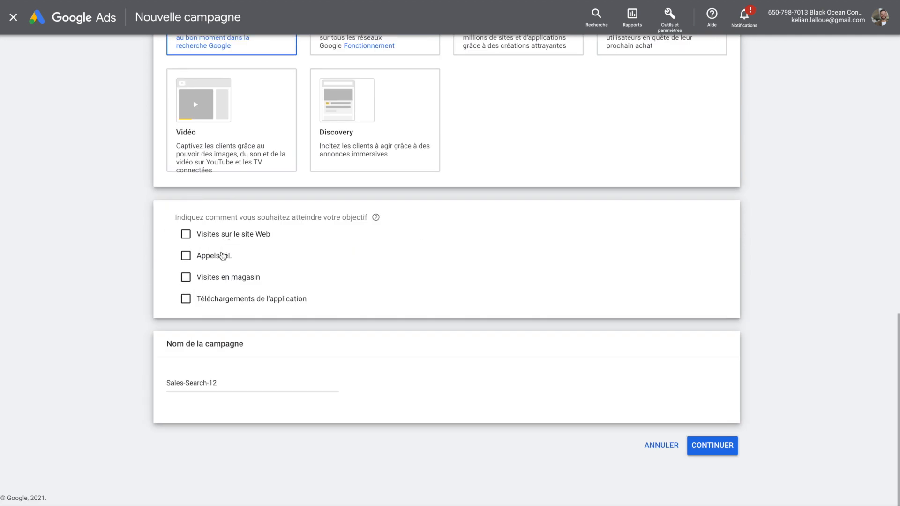
left_click(211, 256)
Step: Set the phone number's country to France and paste in the business number
left_click(237, 280)
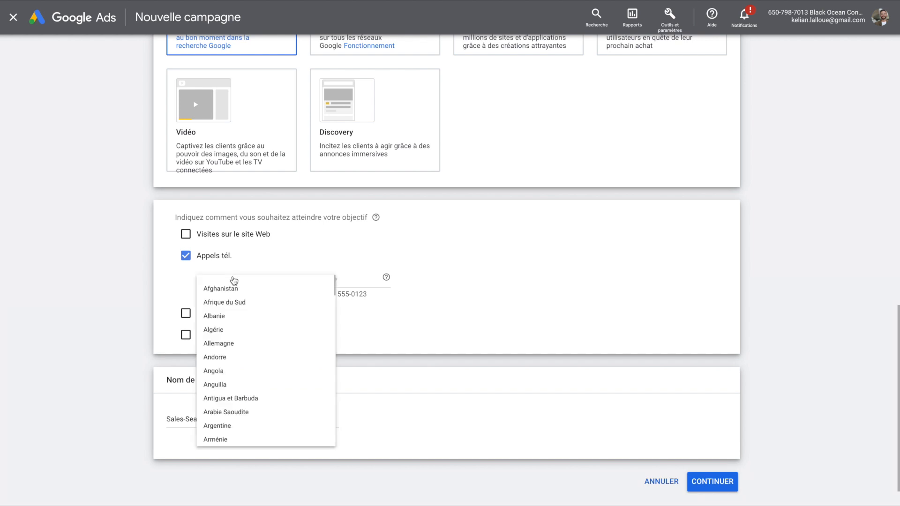
scroll(263, 345, "down", 15)
left_click(244, 434)
left_click(319, 279)
key("ctrl+v")
Step: Name the campaign 'Génération d'appels vers le cabinet' and continue
scroll(476, 280, "down", 2)
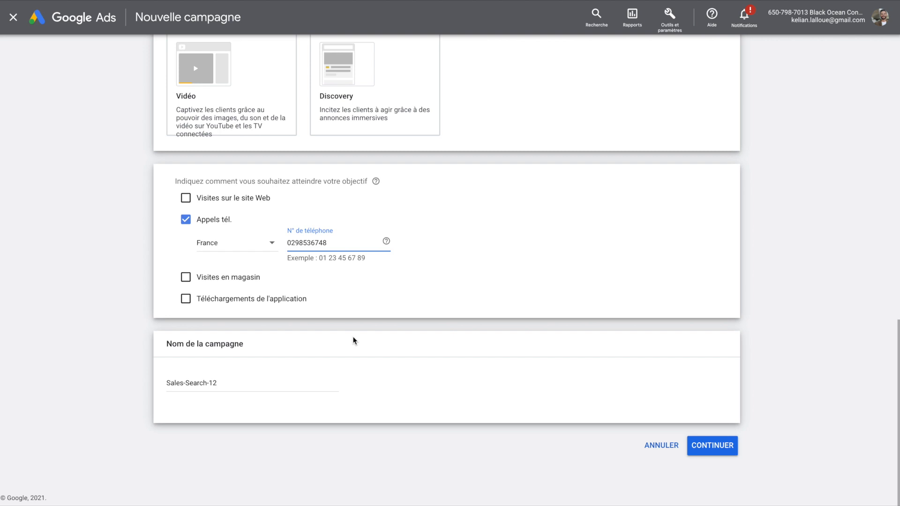
left_click(237, 383)
left_click_drag(237, 383, 154, 381)
type("Génération d'appels vers le cabinet")
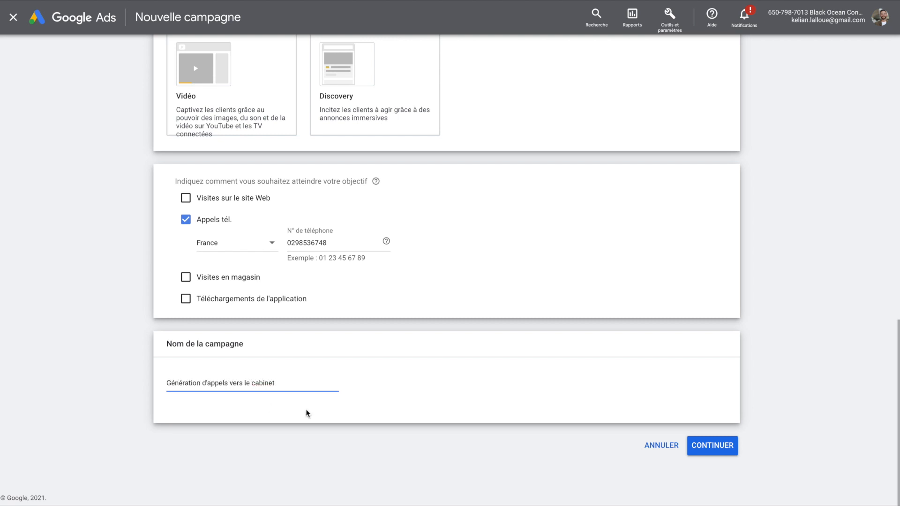
left_click(716, 446)
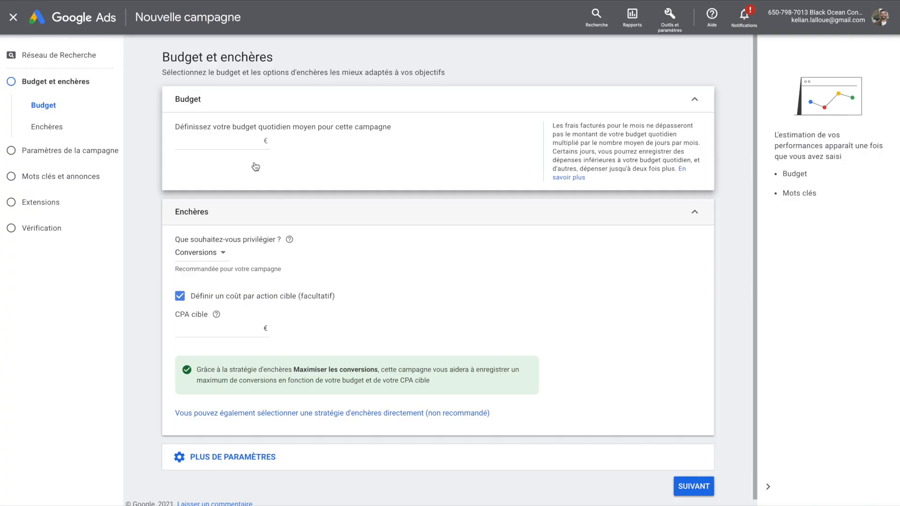
Step: Click into the average daily budget field on the Budget et enchères page
left_click(239, 143)
Step: Commit the 10,00 € average daily budget
left_click(318, 167)
scroll(422, 259, "down", 1)
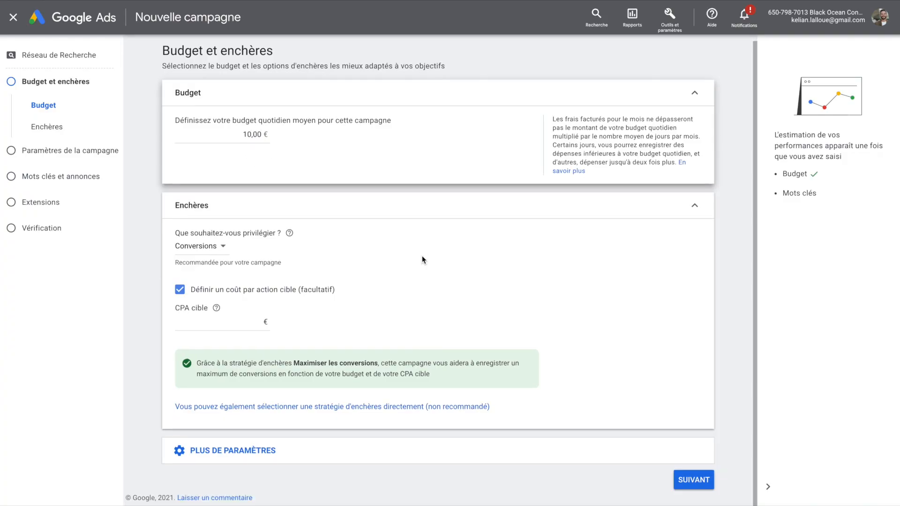
left_click(316, 257)
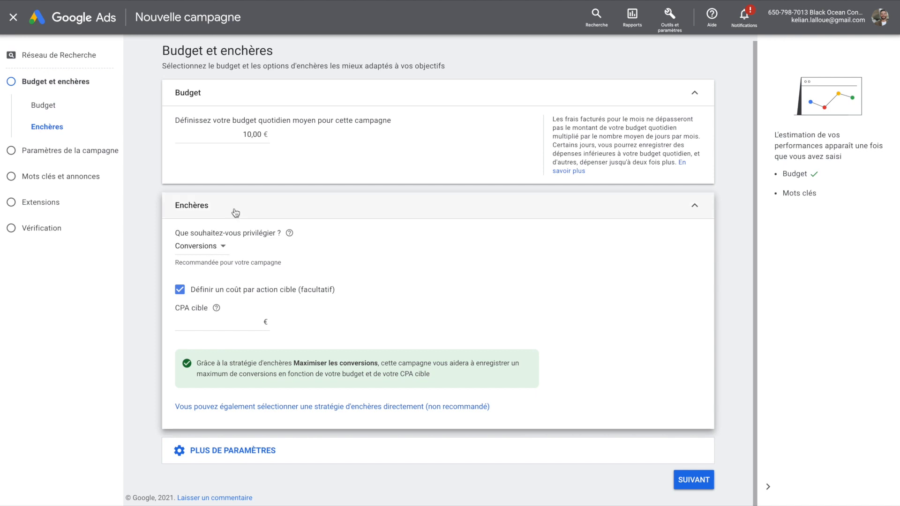
Step: Keep Conversions as the bidding focus without a target CPA, then continue
left_click(215, 247)
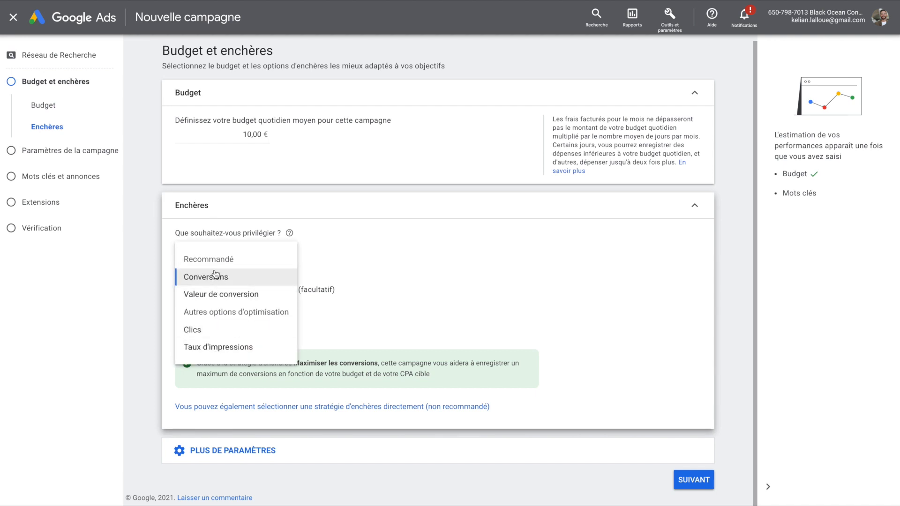
left_click(220, 276)
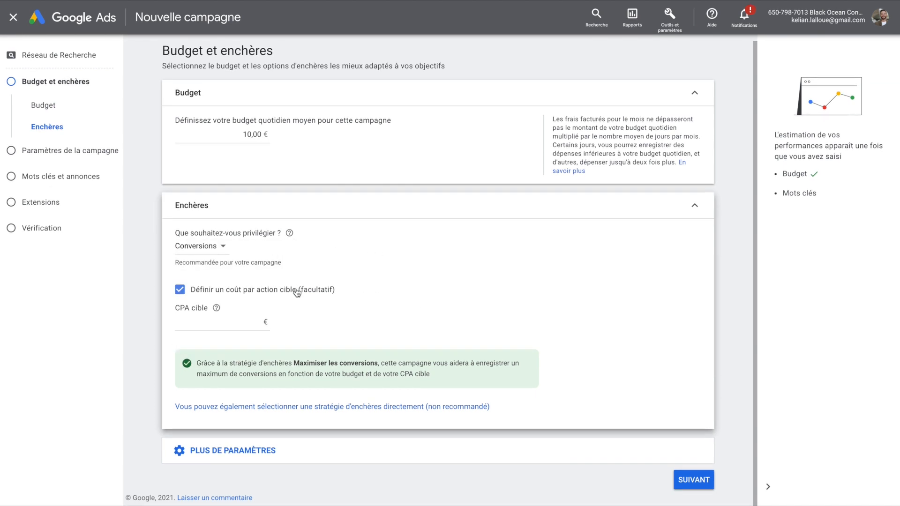
left_click(181, 295)
left_click_drag(338, 288, 189, 296)
left_click(448, 289)
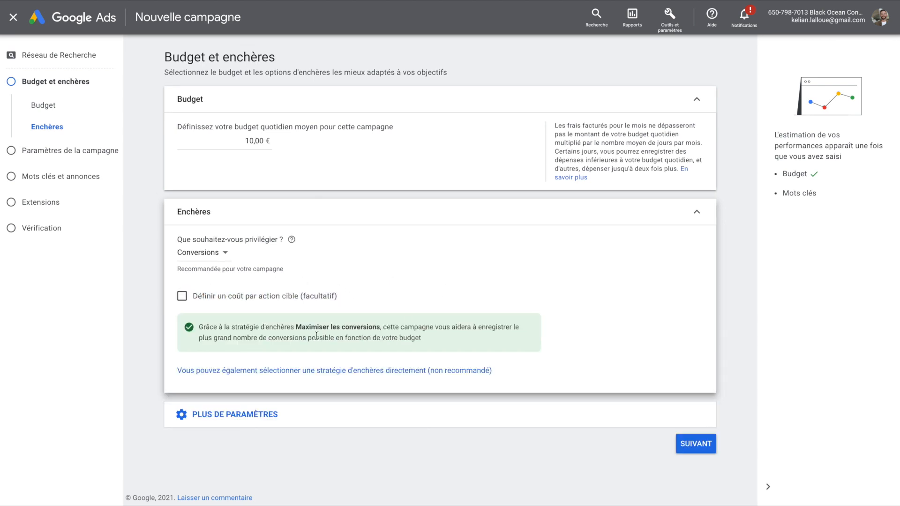
left_click_drag(296, 327, 386, 324)
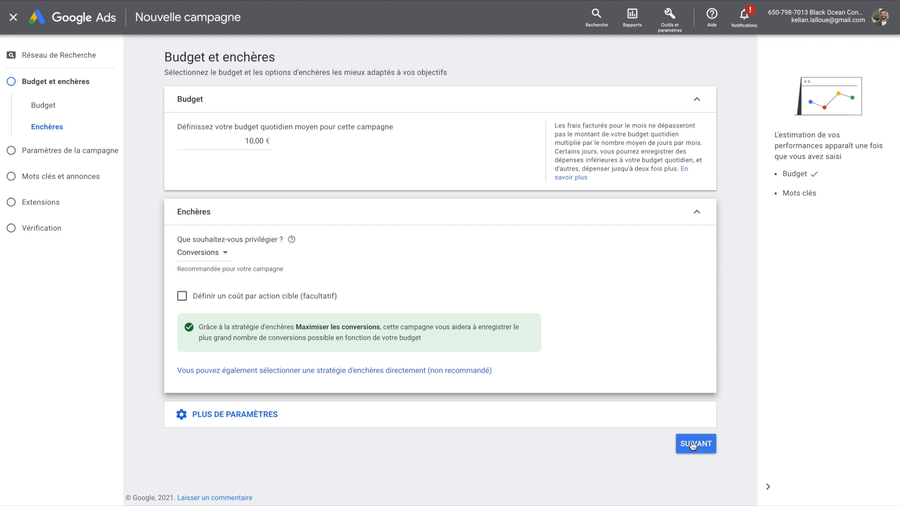
left_click(694, 445)
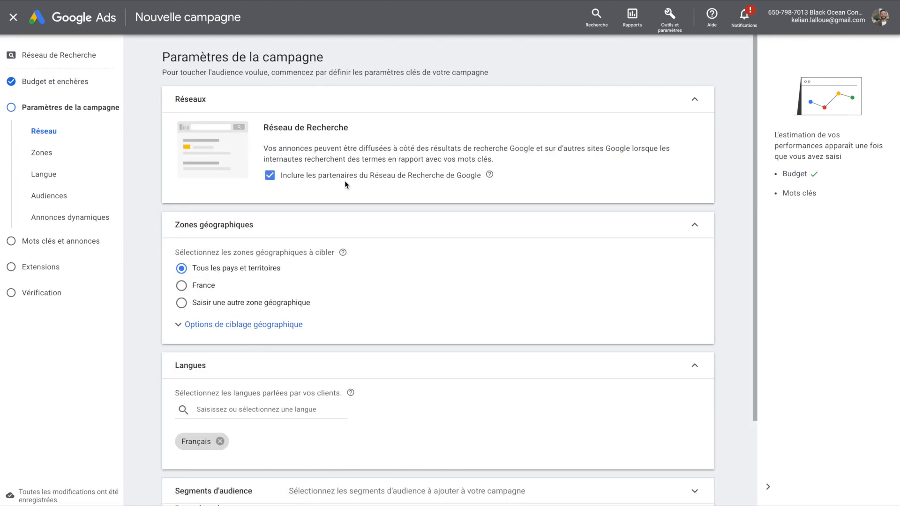
Step: Exclude search partner sites and switch from France to a custom target location
left_click(270, 177)
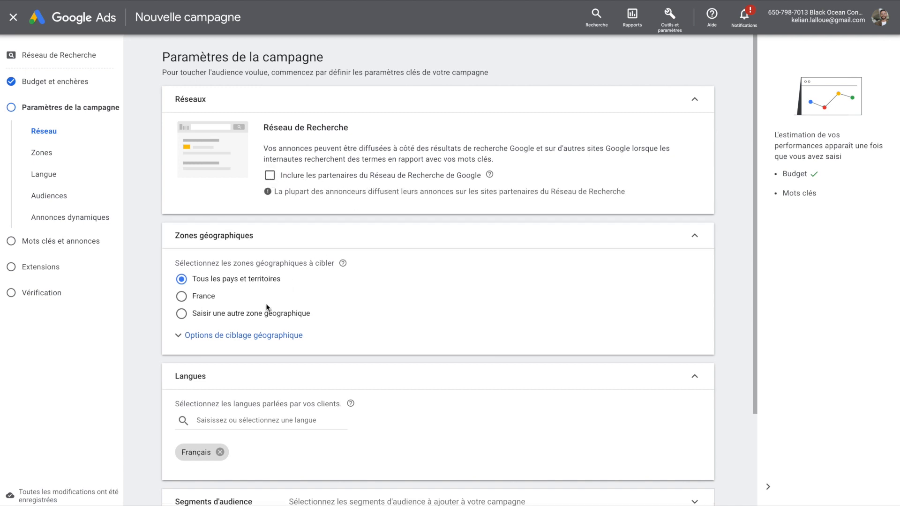
scroll(266, 307, "down", 2)
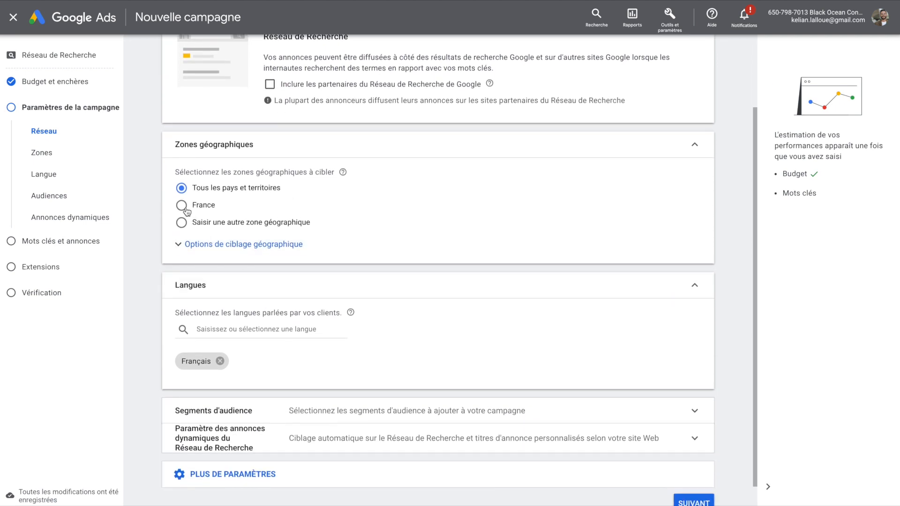
left_click(182, 206)
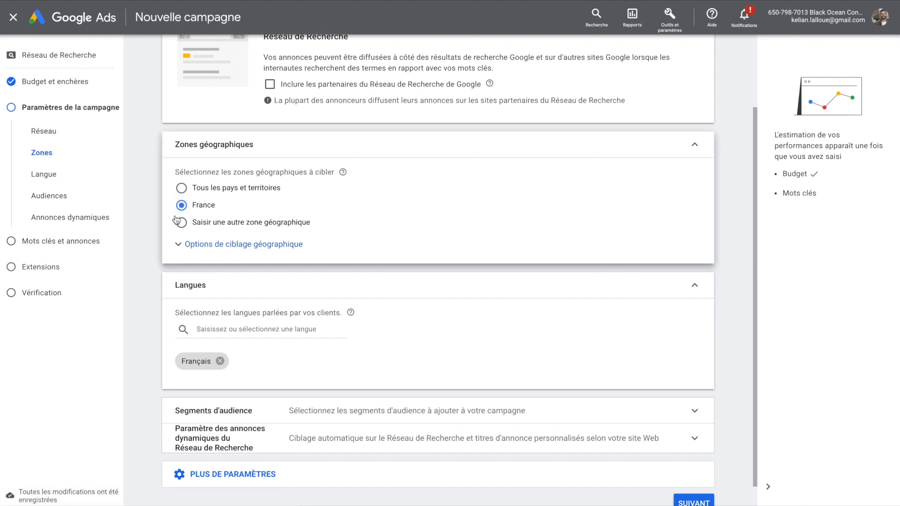
left_click(182, 224)
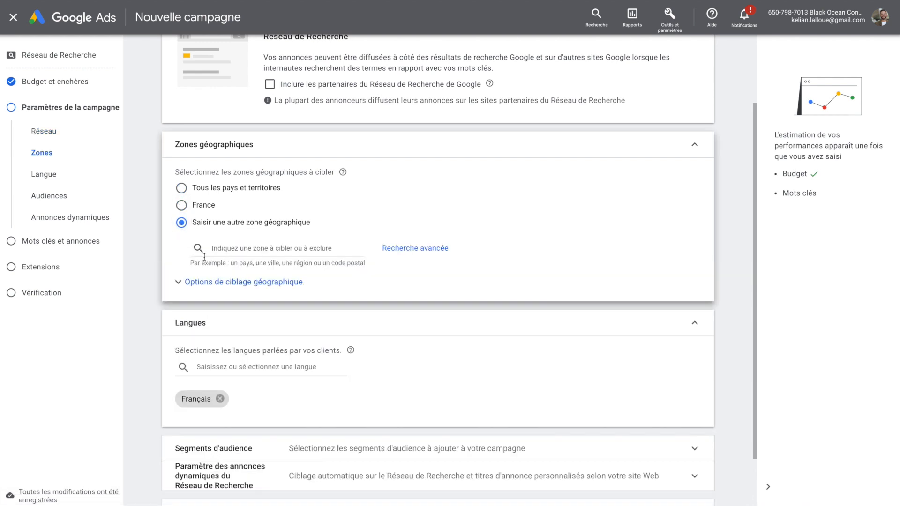
Step: Add Toulouse as the target location, keep Français as the language, and continue
left_click(230, 247)
type("Tou")
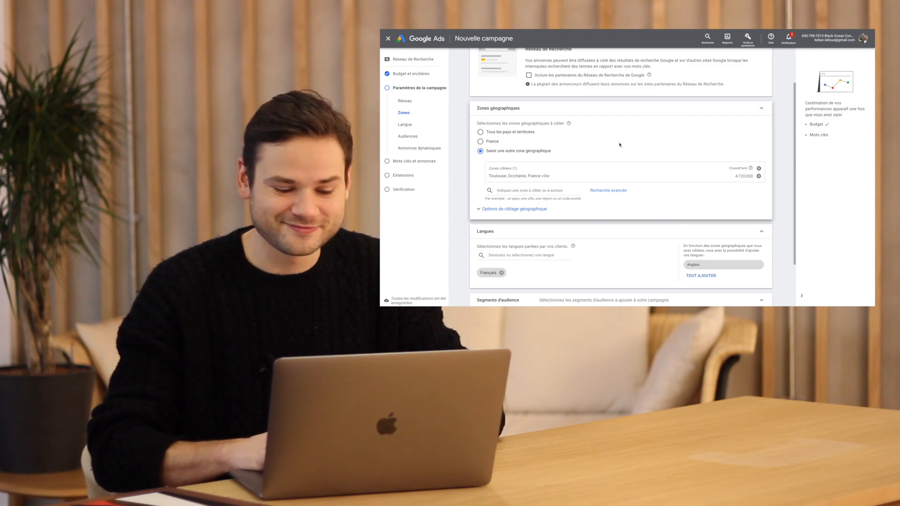
scroll(619, 145, "down", 2)
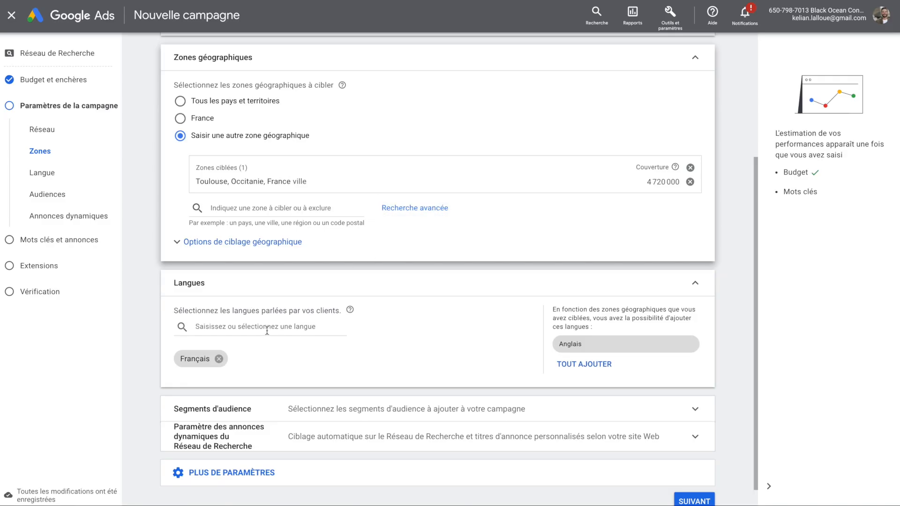
scroll(201, 353, "down", 1)
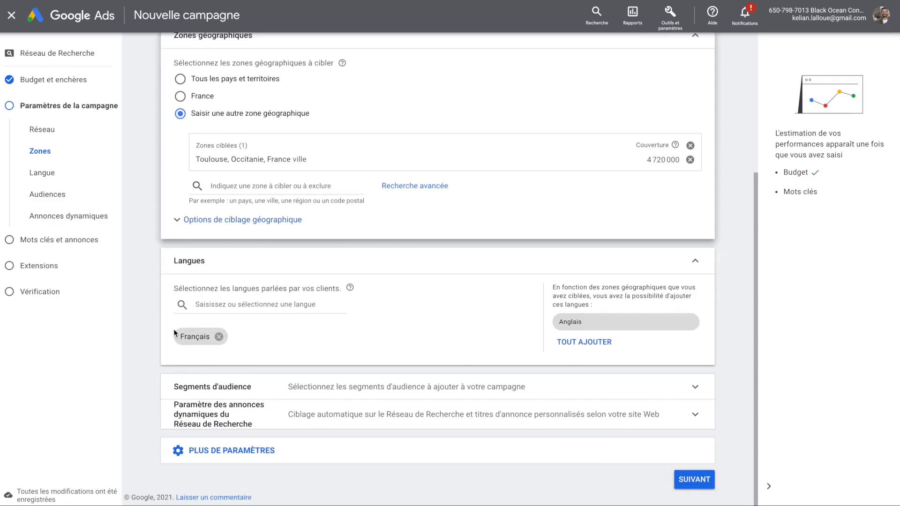
left_click_drag(186, 332, 204, 336)
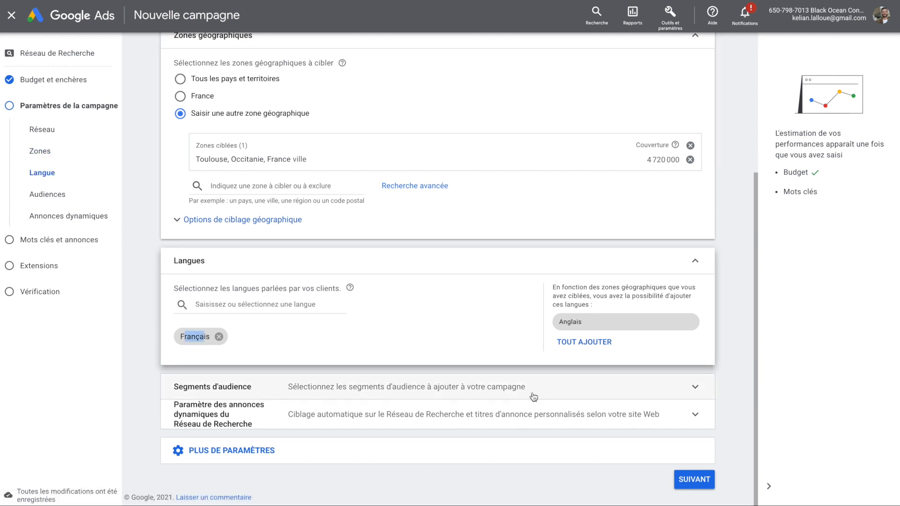
left_click(696, 476)
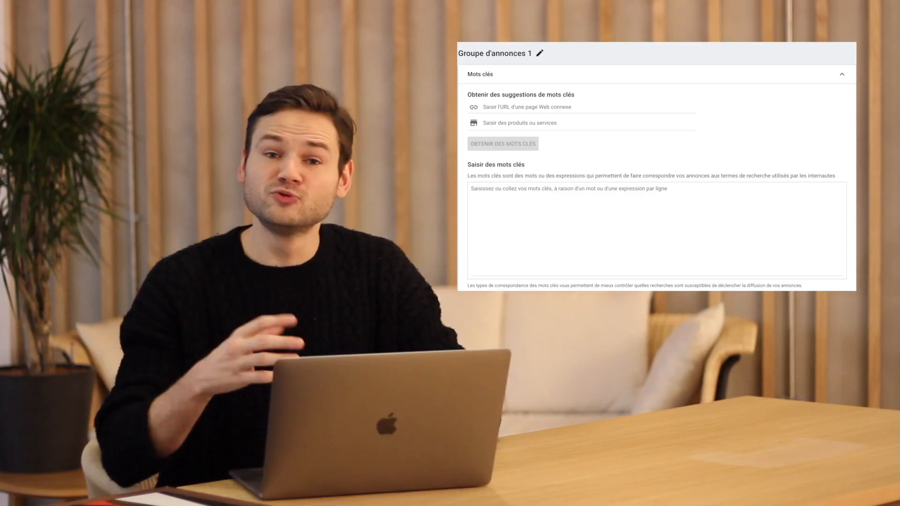
Step: Enter the keywords Avocat, Avocat divorce and Avocat divorce Toulouse, one per line
left_click(587, 198)
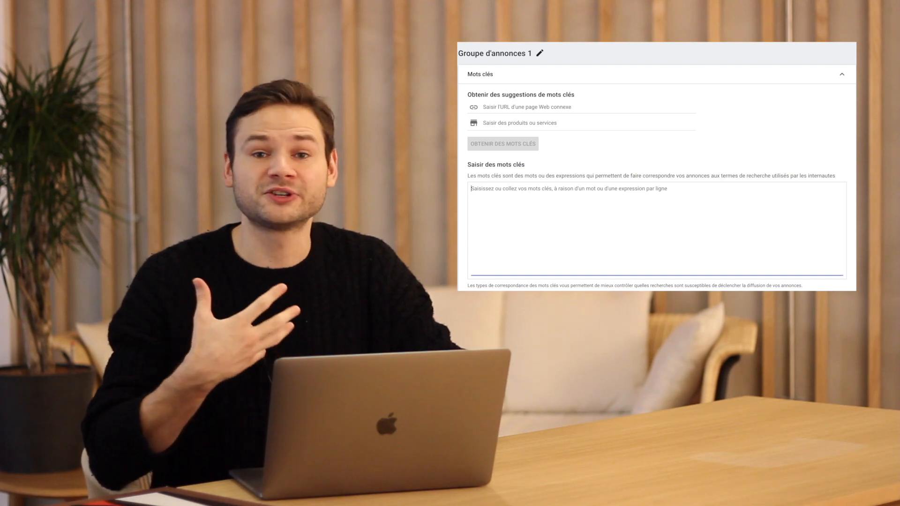
type("Avocat")
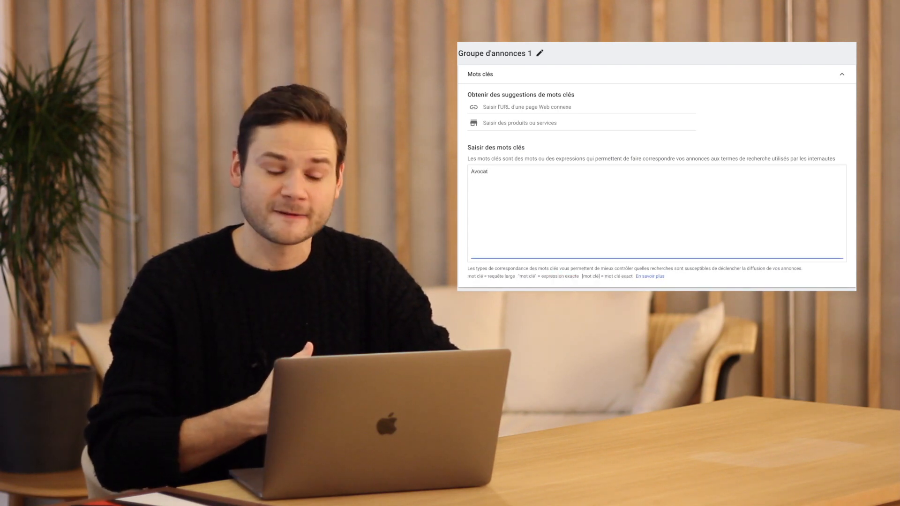
type("vo")
type("cat divorc")
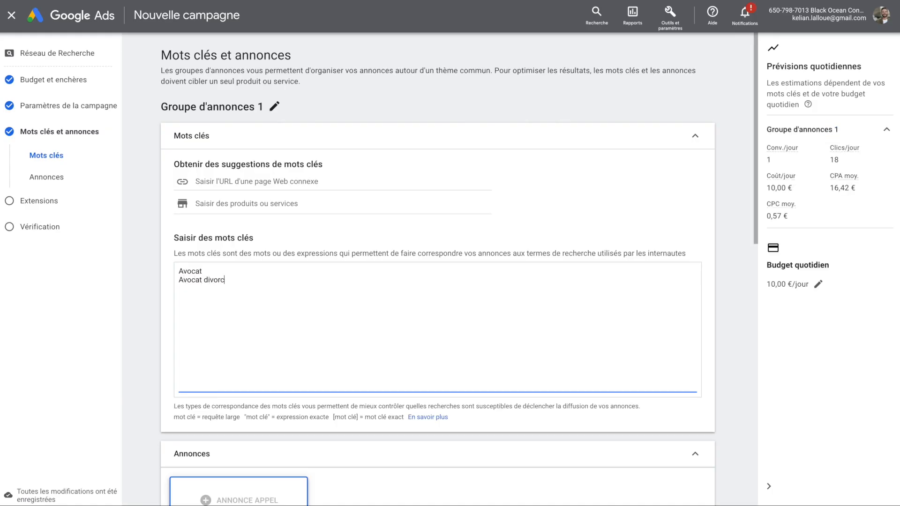
type("e")
key("Return")
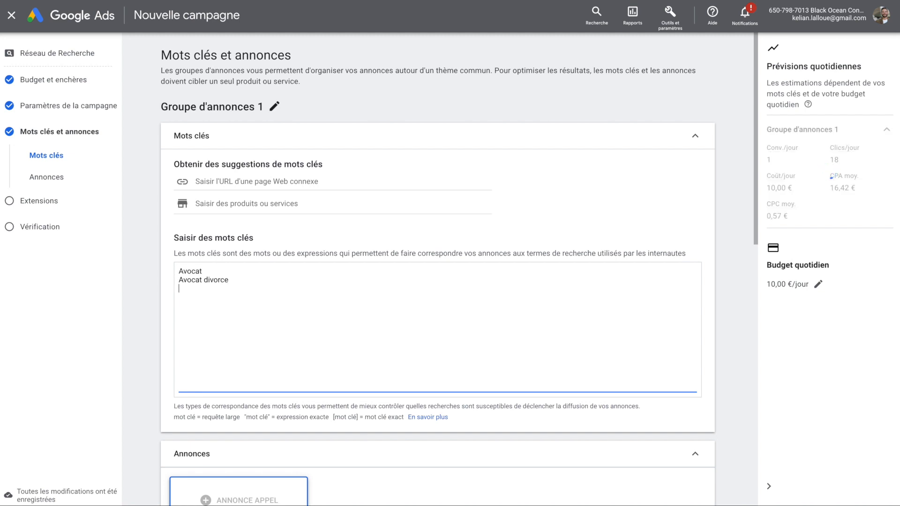
type("Avocat diu")
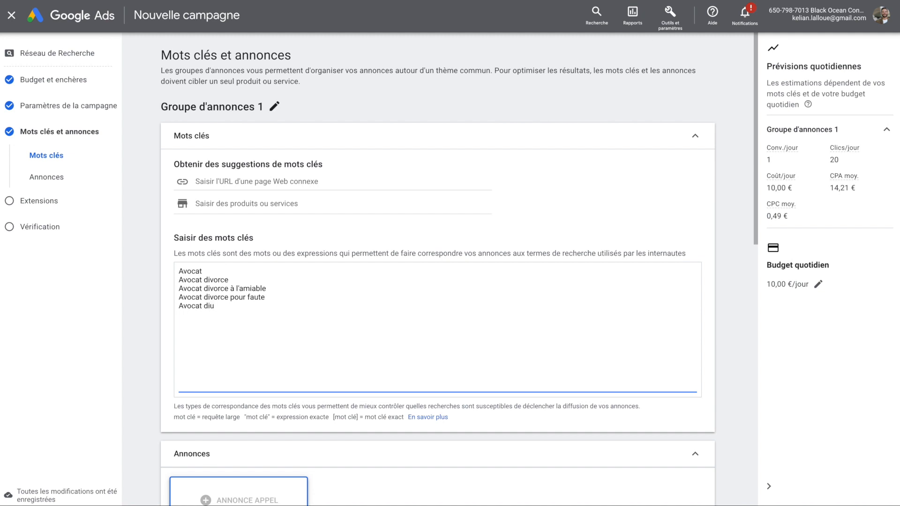
key("BackSpace")
type("vorce ")
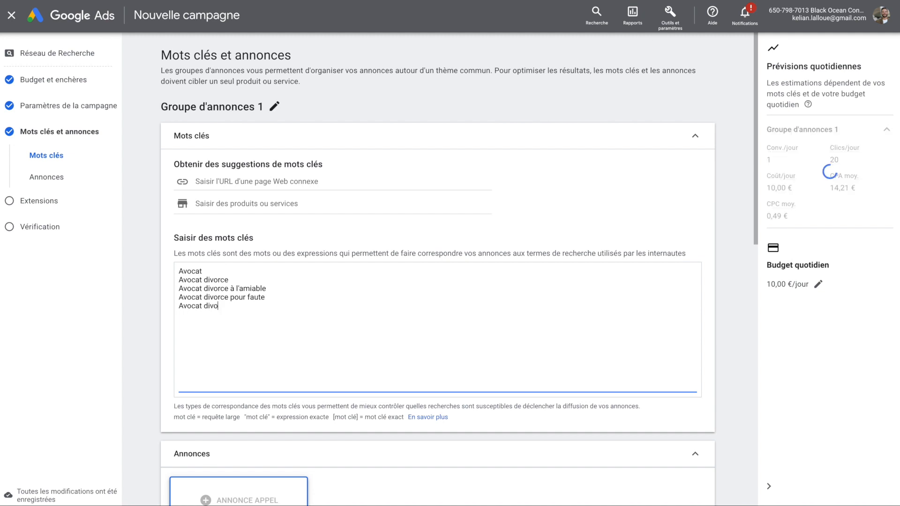
type("Toulouse")
Step: Scroll down to the call ad and start editing its phone number
scroll(730, 348, "down", 3)
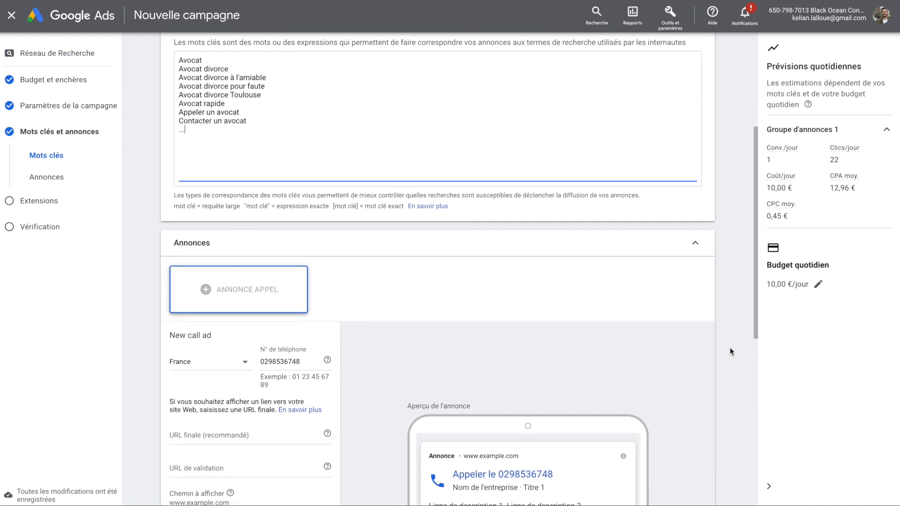
scroll(730, 348, "down", 3)
left_click(249, 180)
Step: Keep the phone number and set final and validation URLs to avocat-divorce.com/divorcer
key("ctrl+a")
left_click(286, 182)
left_click(235, 253)
type("https://www.avocat-divorce.com")
left_click(220, 285)
type("https://www.avocat-divorce.com")
left_click(267, 257)
type("/divorcer")
key("ctrl+a")
key("ctrl+c")
left_click(255, 285)
key("ctrl+a")
key("ctrl+v")
left_click(359, 283)
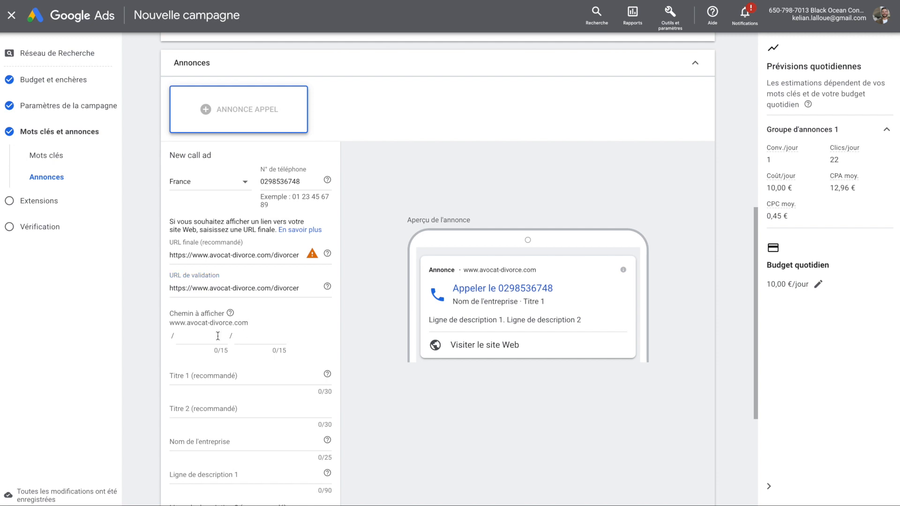
Step: Set display paths 'avocat' / 'divorce' and the headline 'Vous cherchez un avocat ?'
scroll(355, 402, "down", 3)
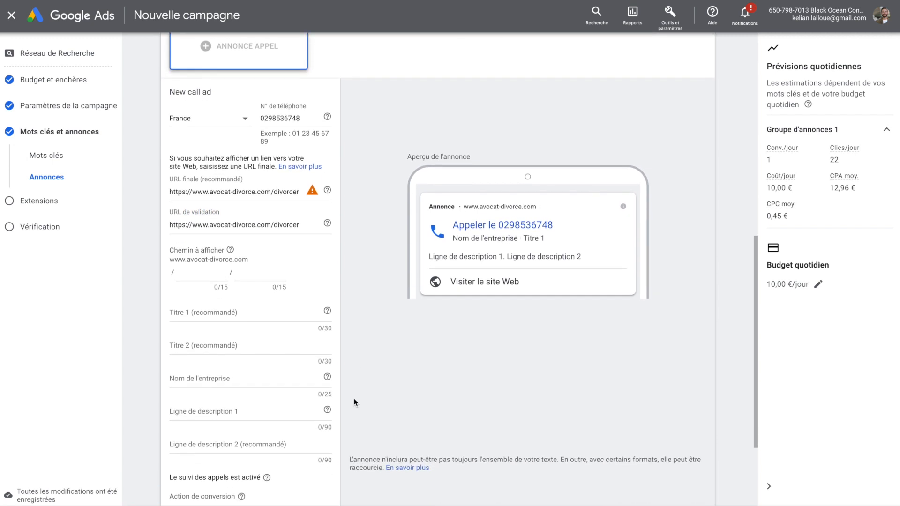
scroll(355, 403, "down", 2)
left_click(201, 220)
type("avocat")
left_click(259, 221)
type("divorce")
left_click(227, 261)
type("Vous cherchez un avocat ?")
Step: Write both descriptions: the 20-years-in-Toulouse line and 'Un cabinet humain… Noté 5/5 sur Google.'
left_click(227, 293)
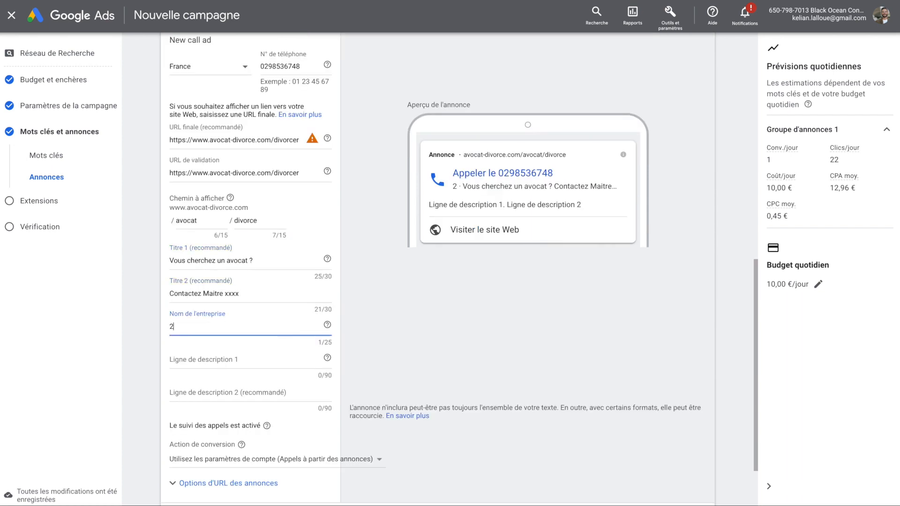
key("BackSpace")
key("BackSpace")
key("BackSpace")
key("BackSpace")
type("Le cabinet xxxx est à votre écoute depuis plus de 20 ans à Tpulp")
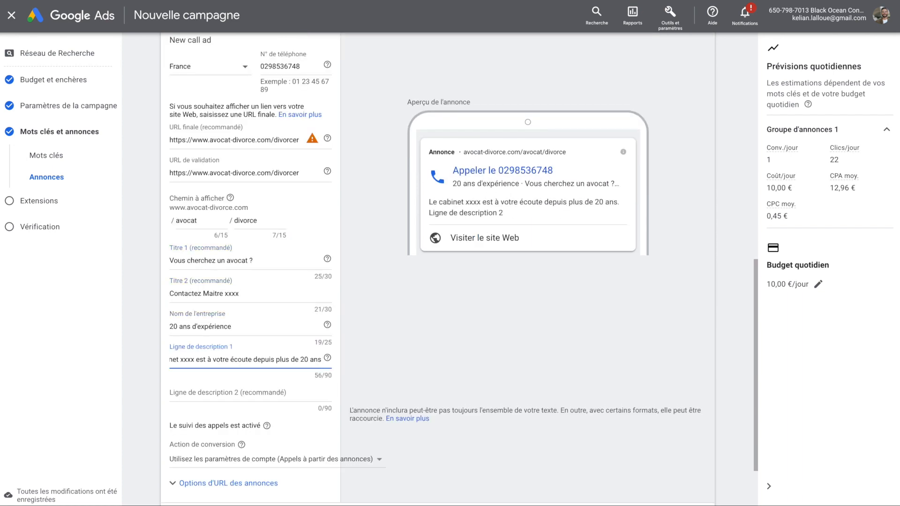
key("BackSpace")
key("BackSpace")
key("BackSpace")
key("BackSpace")
type("oulouse.")
left_click(298, 392)
type("Un cabinet humain, avec plus de 20 ans d'expérience. Noté 5/5 sur Google.")
scroll(297, 394, "down", 3)
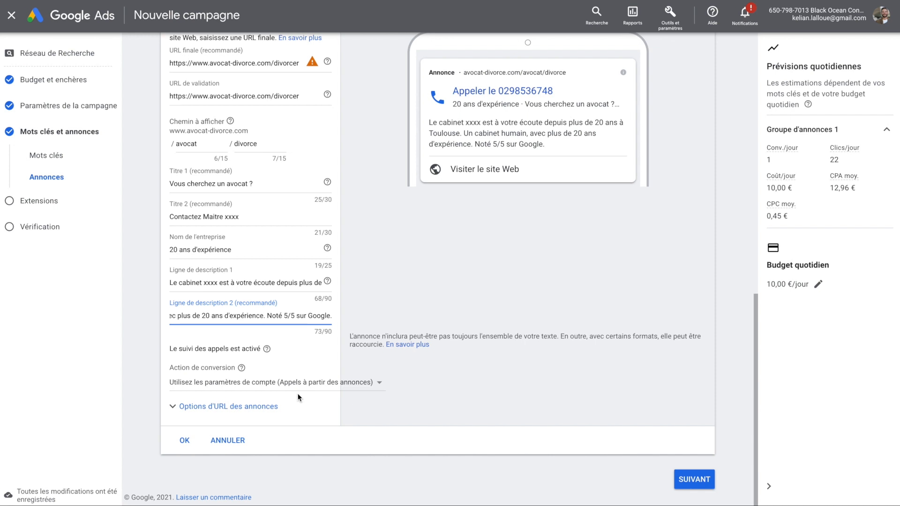
left_click(298, 398)
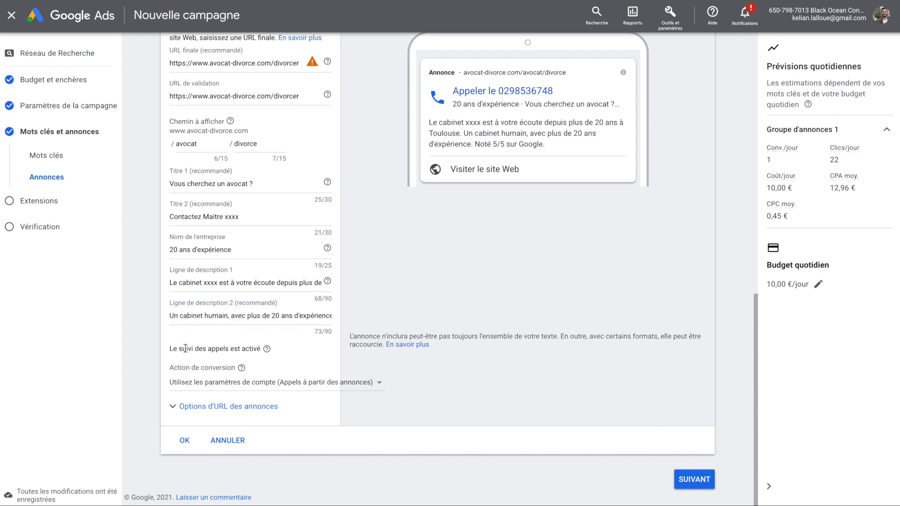
Step: Set the conversion action to 'Appels à partir des annonces' and save the call ad
left_click_drag(177, 349, 258, 349)
left_click(270, 383)
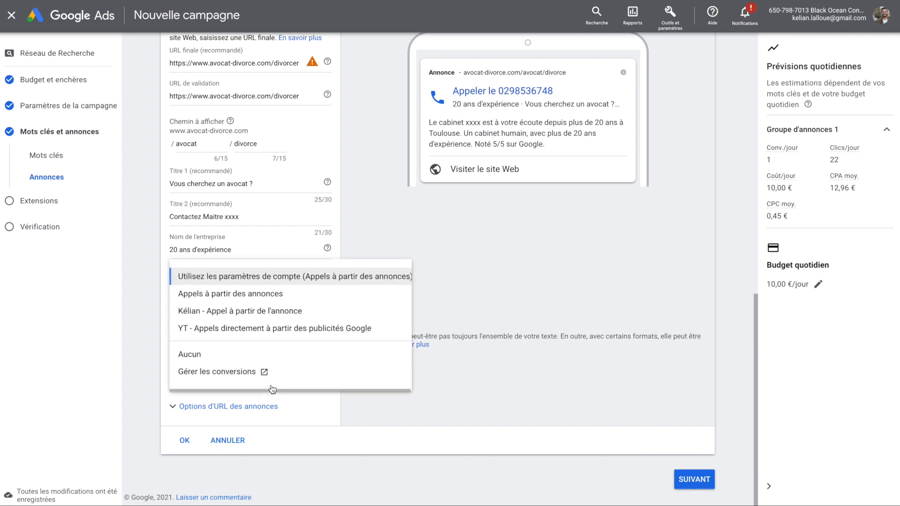
left_click(266, 298)
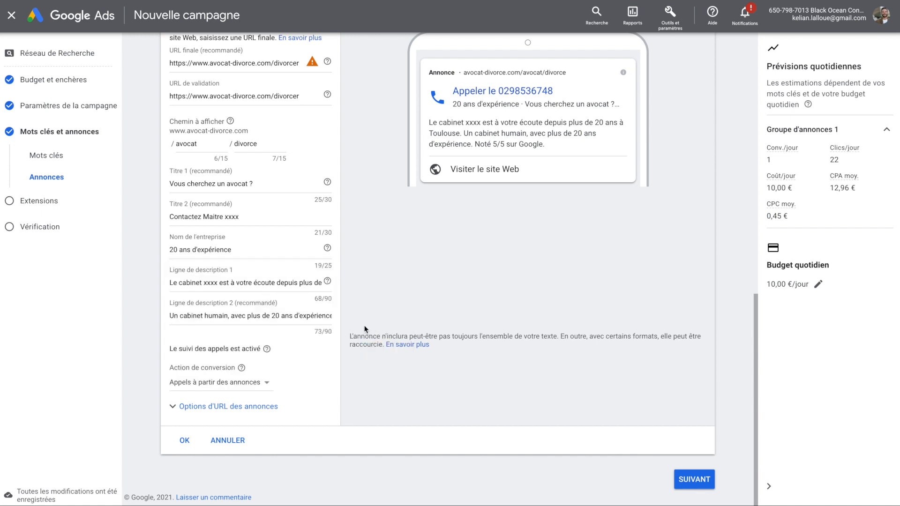
left_click(184, 442)
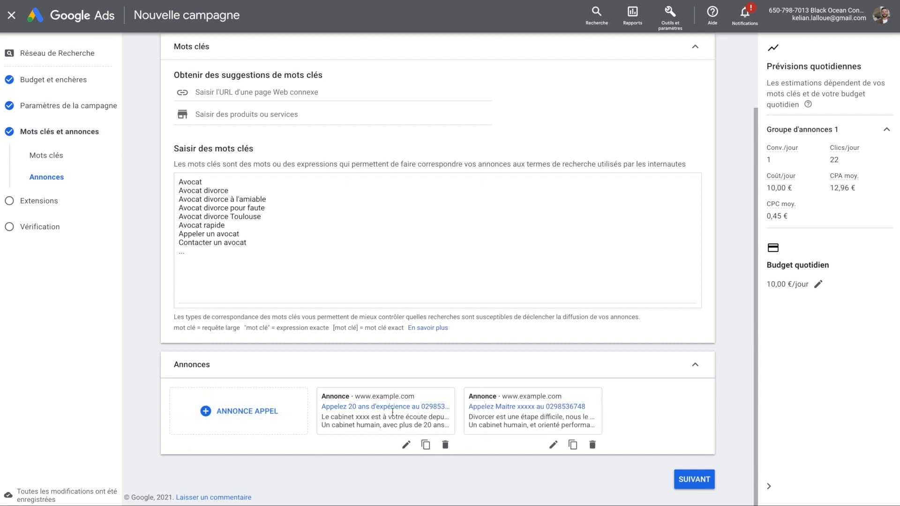
Step: Create new campaign callouts: Réponse rapide, 20 ans d'expérience, Divorce and Succession
left_click(678, 476)
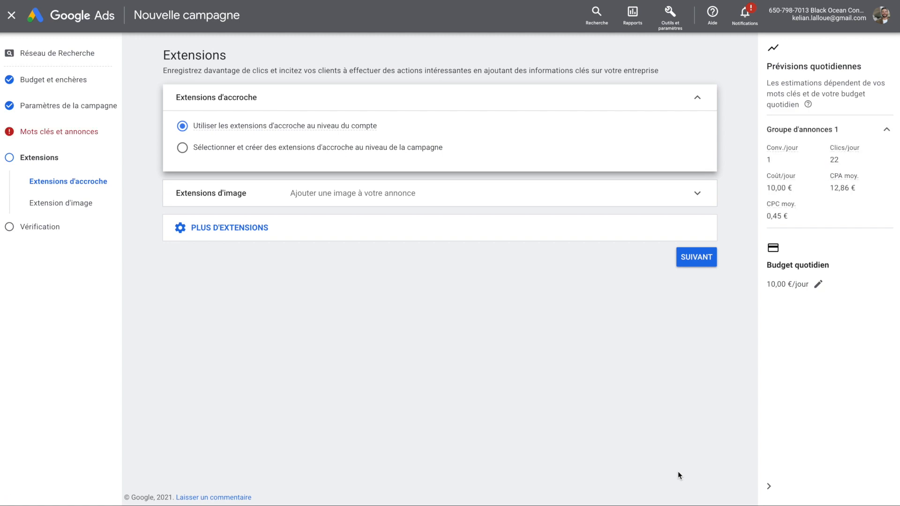
left_click(239, 150)
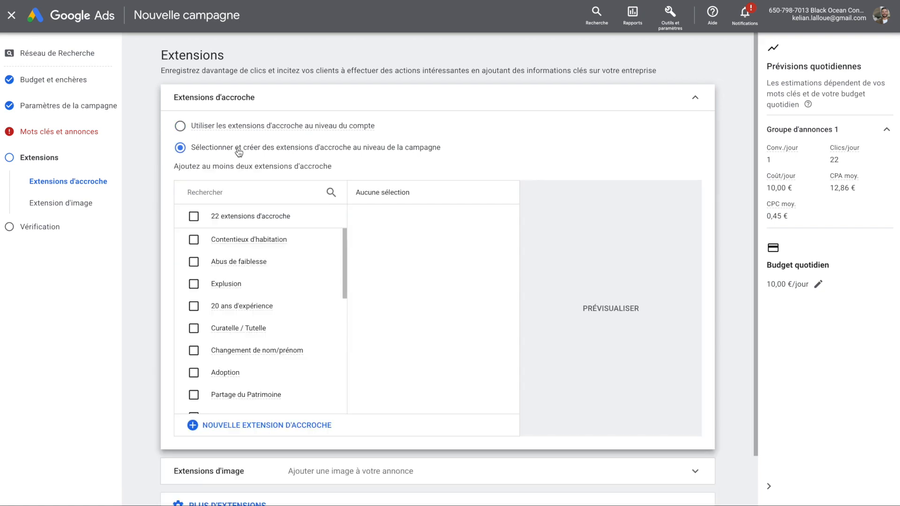
left_click(257, 425)
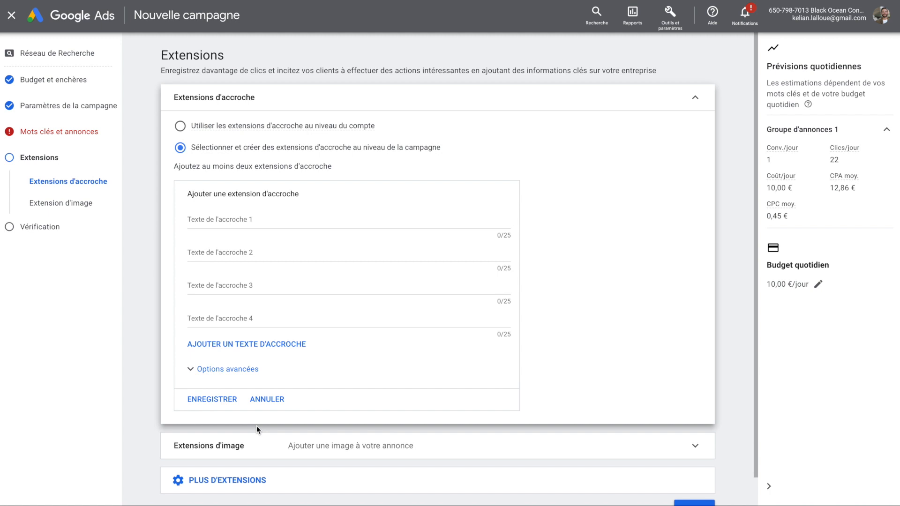
left_click(264, 219)
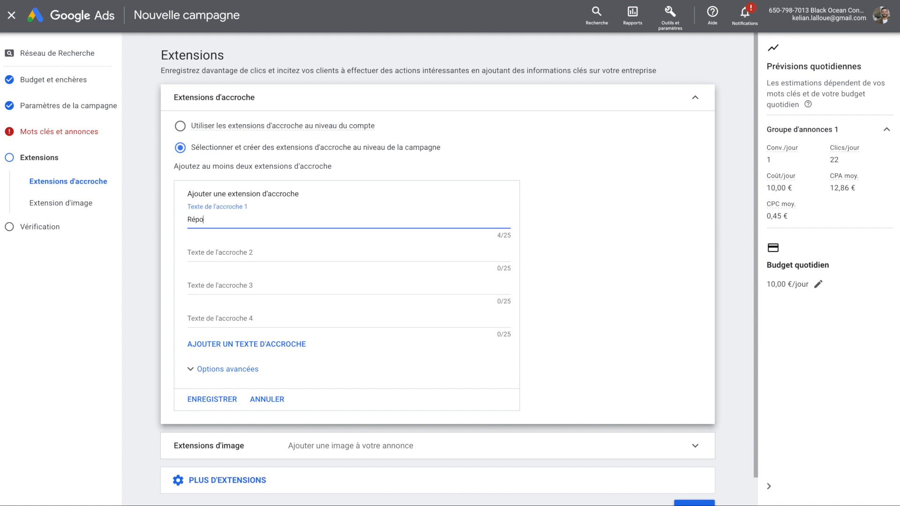
type("Réponse rapide")
left_click(285, 257)
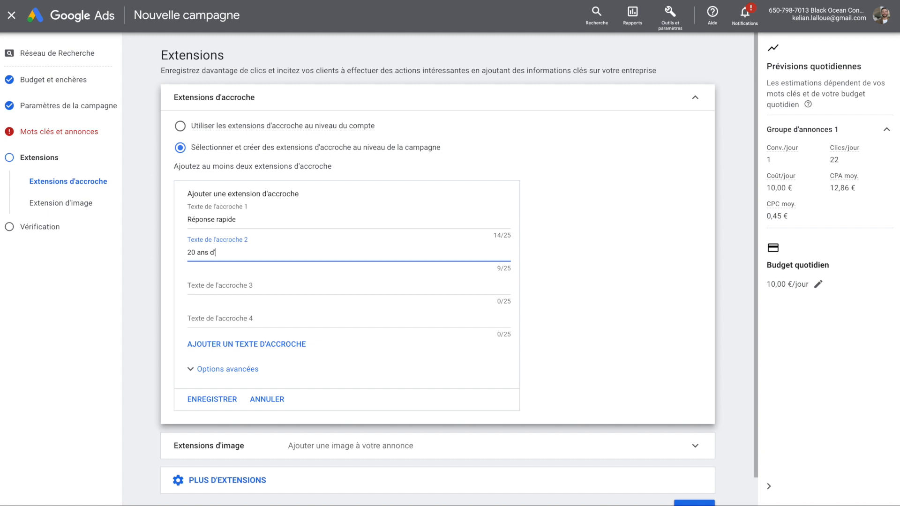
type("20 ans d'expérience")
left_click(285, 286)
type("Divorce")
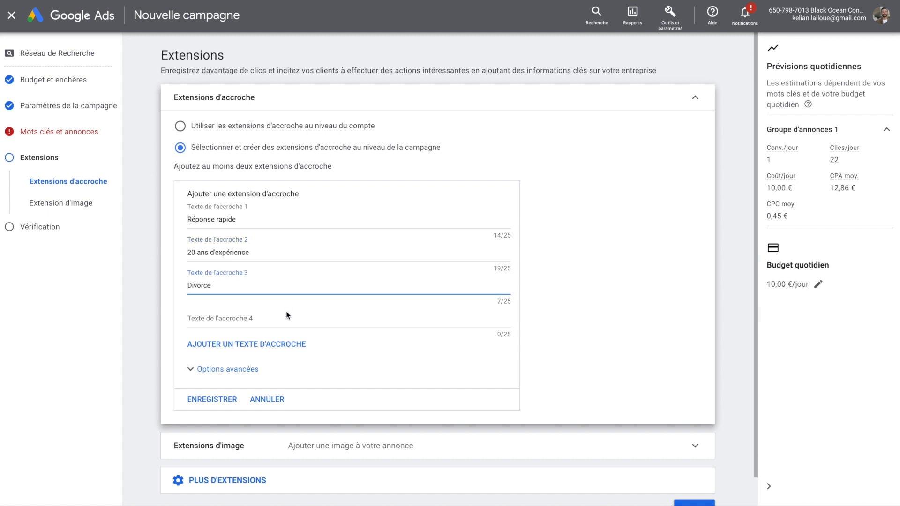
left_click(285, 316)
type("Succession")
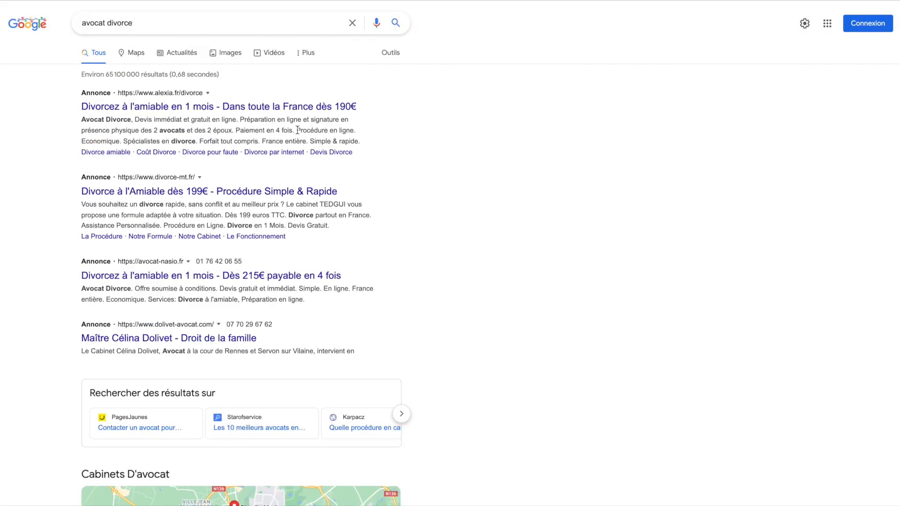
Step: Advance to the Vérification step and review the two flagged publishing errors
left_click_drag(297, 130, 351, 131)
left_click_drag(311, 141, 356, 143)
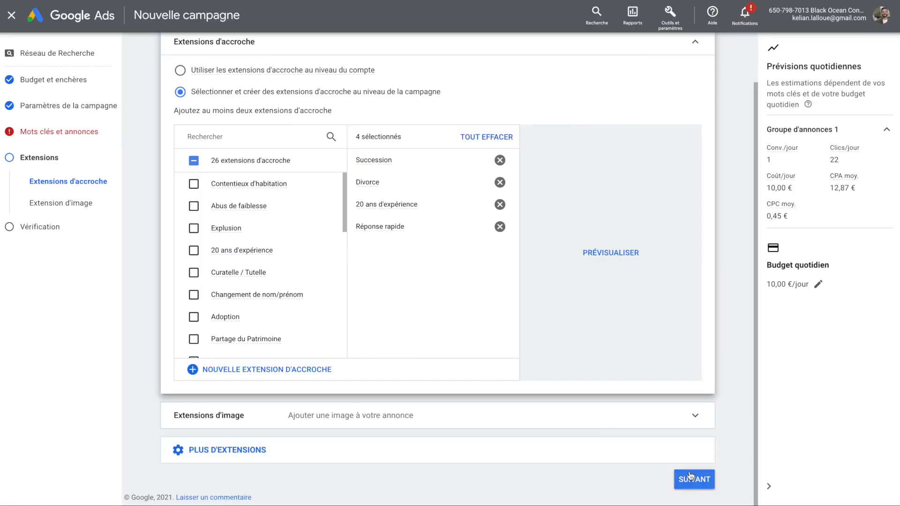
left_click(692, 476)
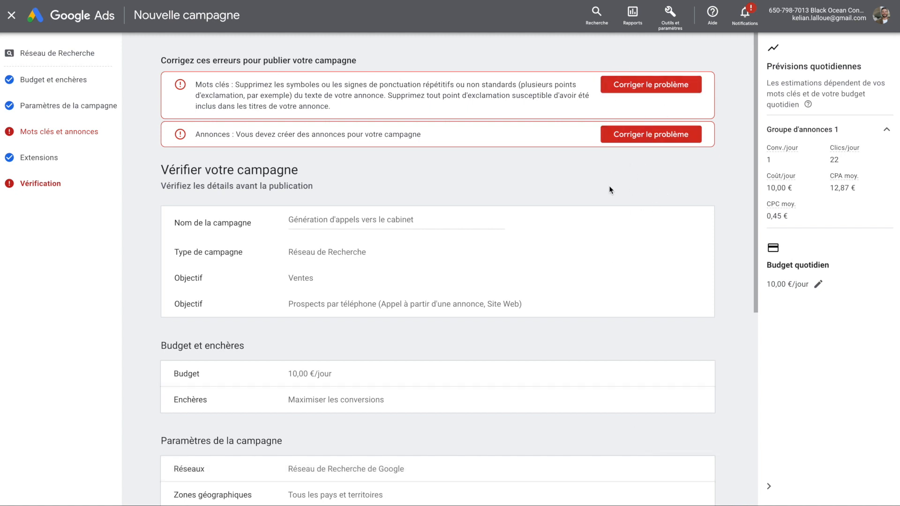
scroll(609, 190, "down", 7)
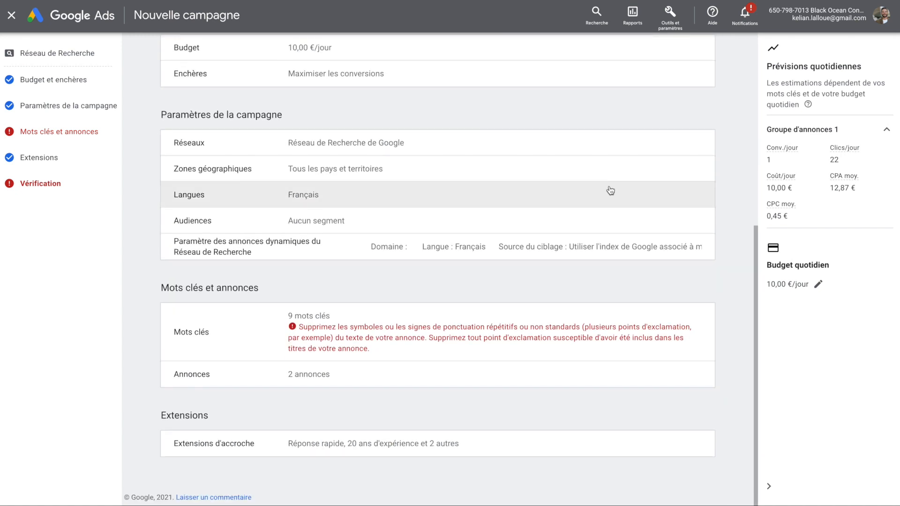